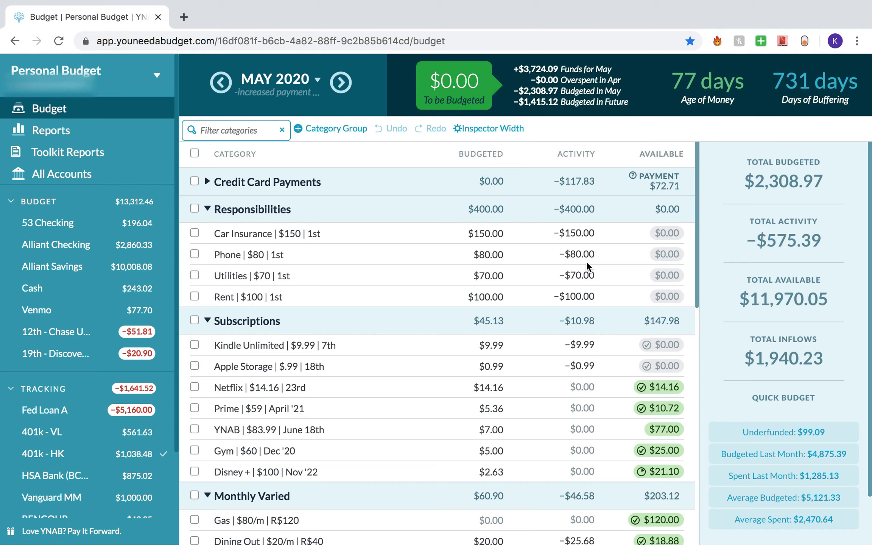
# Step: In the Alliant Checking account, change the scheduled 05/22/2020 Employer - HK inflow to date 05/21/2020 with memo "may 21" and save it
pyautogui.click(146, 246)
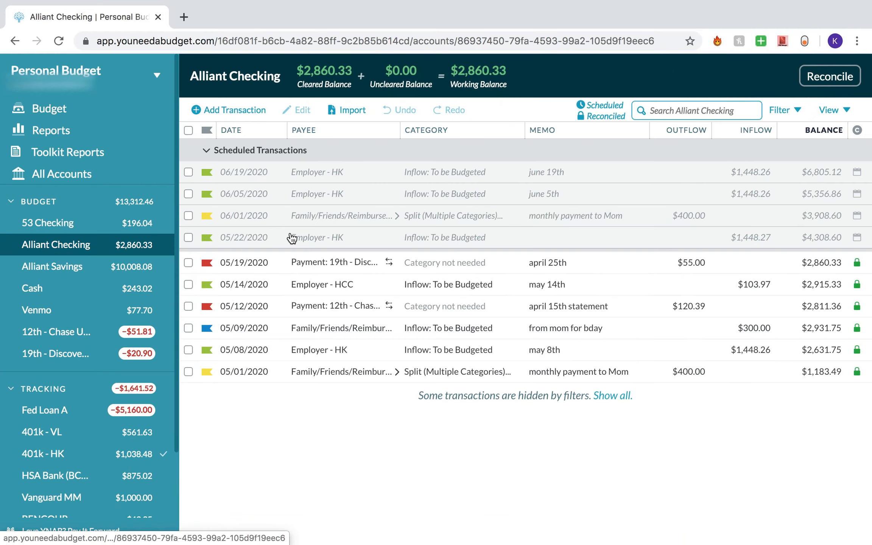
pyautogui.click(253, 235)
pyautogui.click(253, 235)
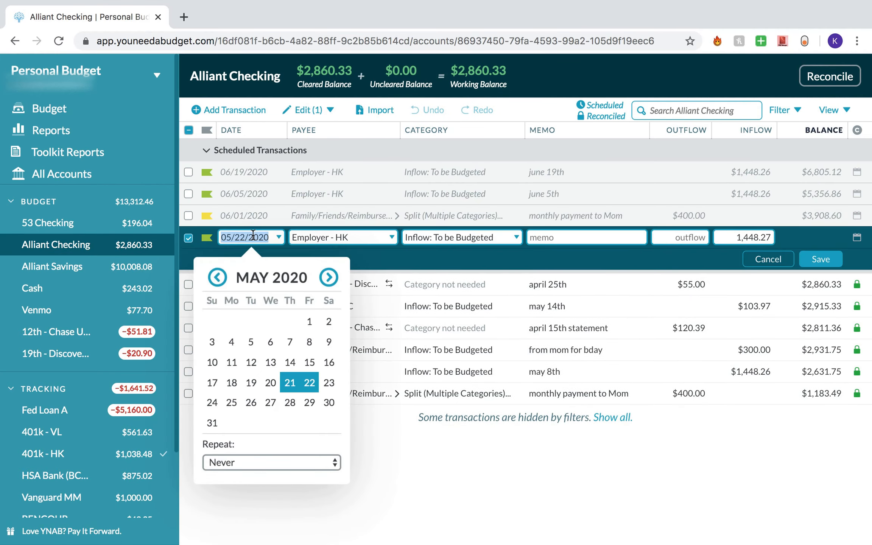
pyautogui.click(289, 392)
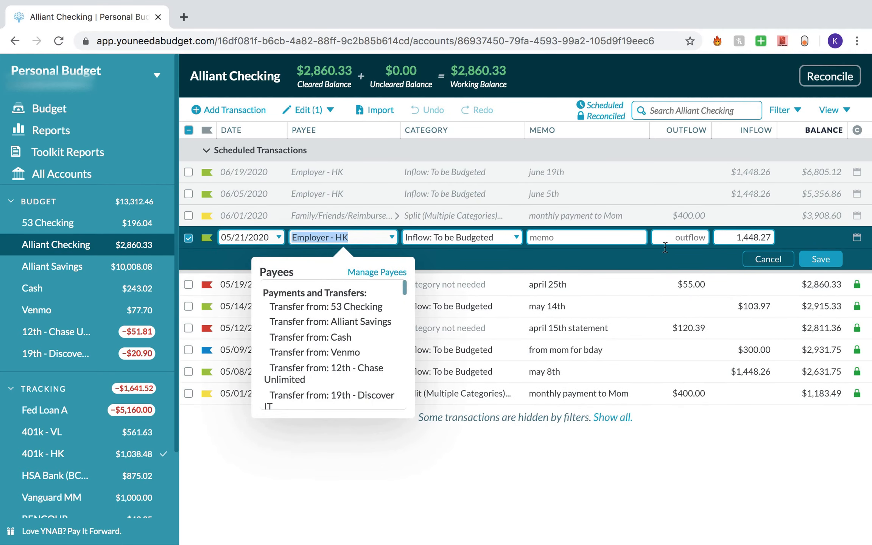
pyautogui.click(599, 226)
pyautogui.click(598, 233)
pyautogui.write('may 21')
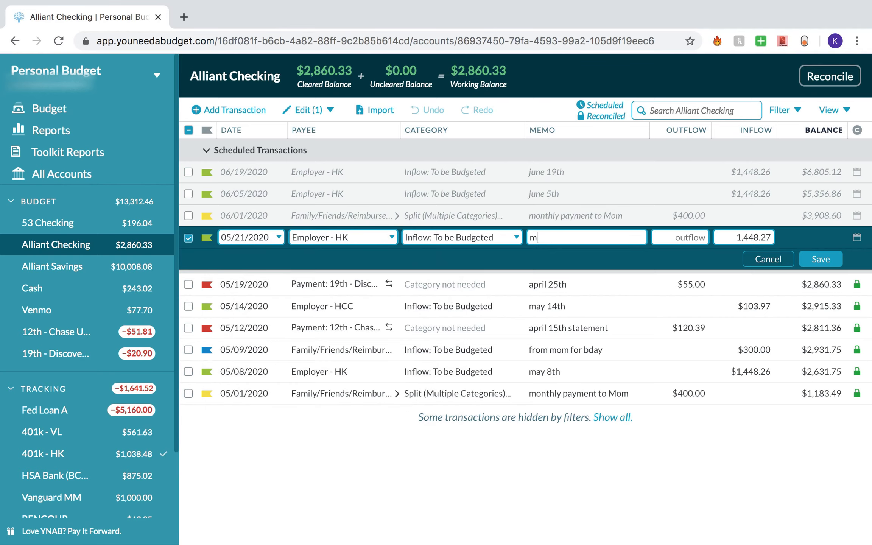
pyautogui.click(822, 258)
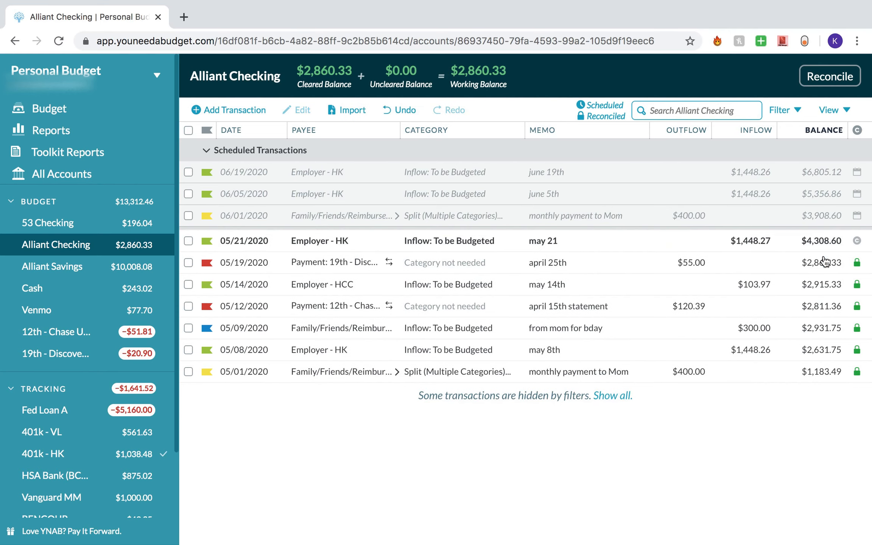
# Step: Change the 05/21/2020 Employer - HK transaction's memo to "may 22", approve the transaction and deselect it
pyautogui.click(552, 247)
pyautogui.click(552, 247)
pyautogui.click(556, 267)
pyautogui.click(559, 273)
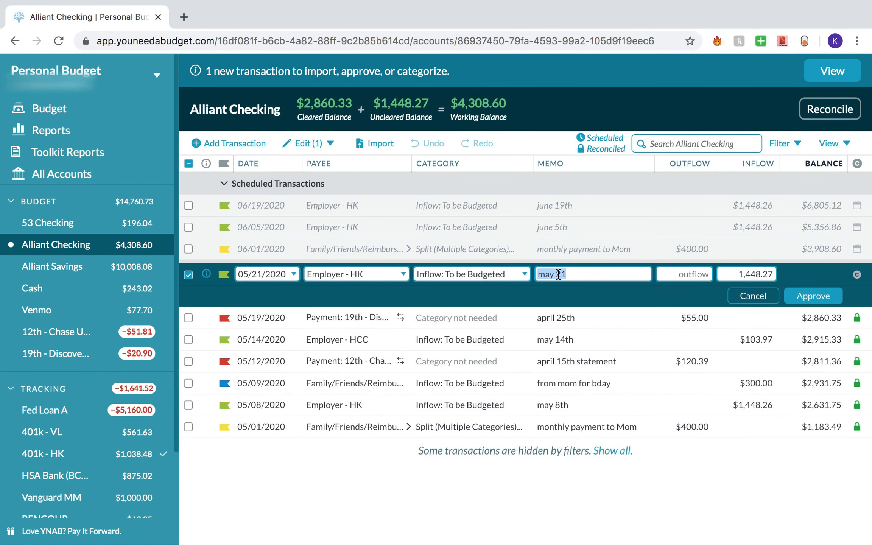
pyautogui.press('BackSpace')
pyautogui.write('2')
pyautogui.click(802, 296)
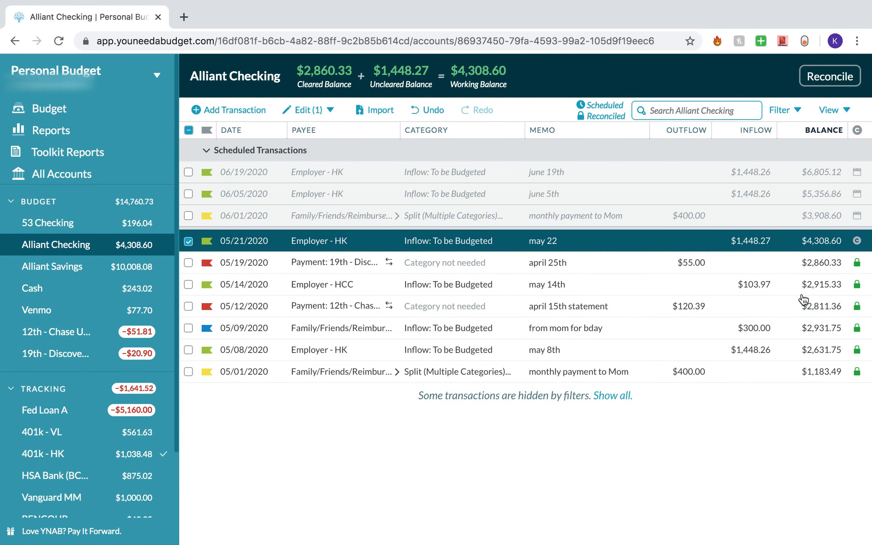
pyautogui.click(189, 241)
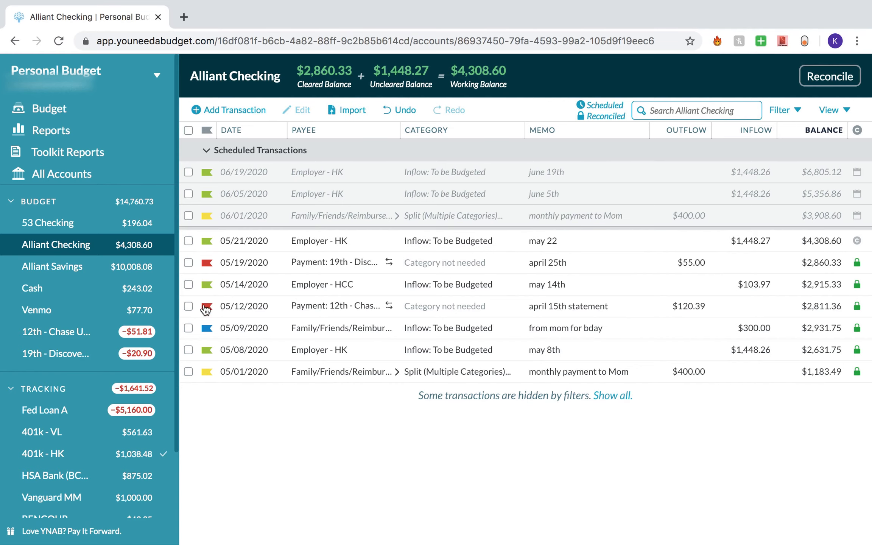
# Step: Return to the budget and advance it to July 2020
pyautogui.click(121, 118)
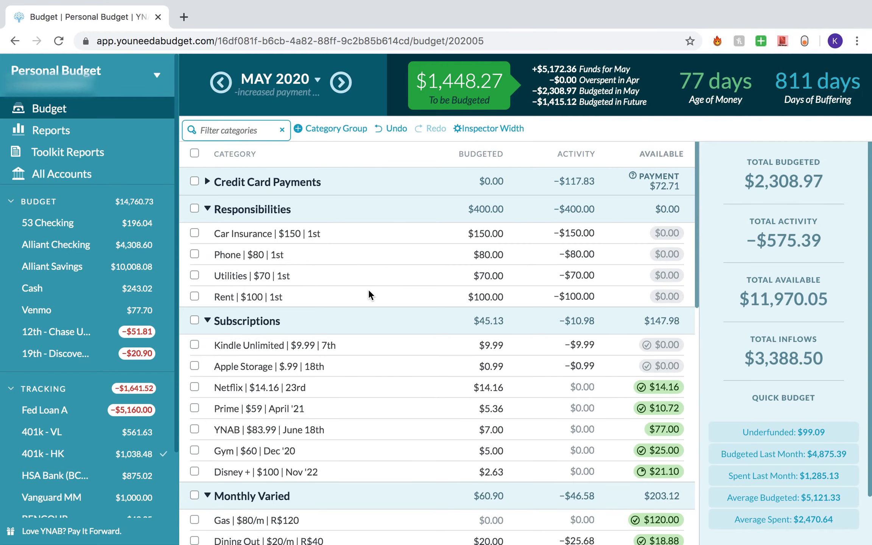
pyautogui.scroll(-15, 428, 412)
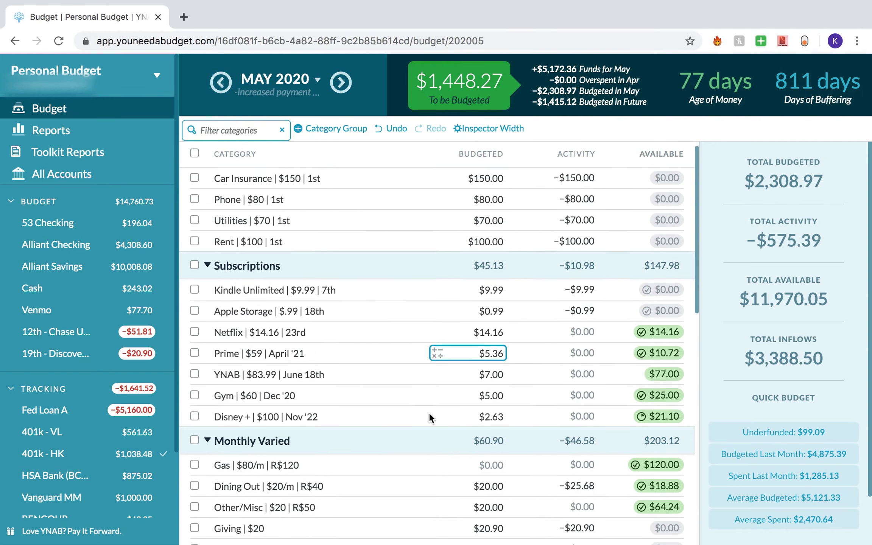
pyautogui.click(340, 82)
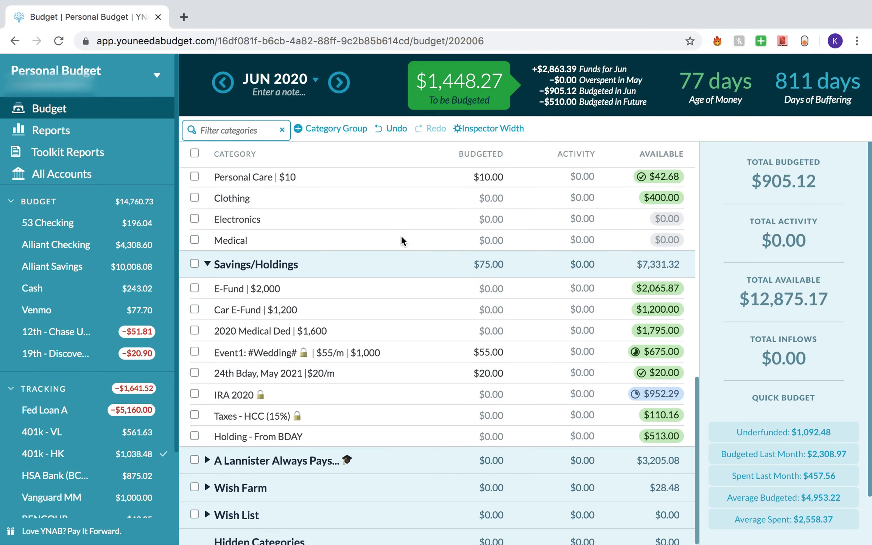
pyautogui.scroll(15, 401, 235)
pyautogui.click(341, 82)
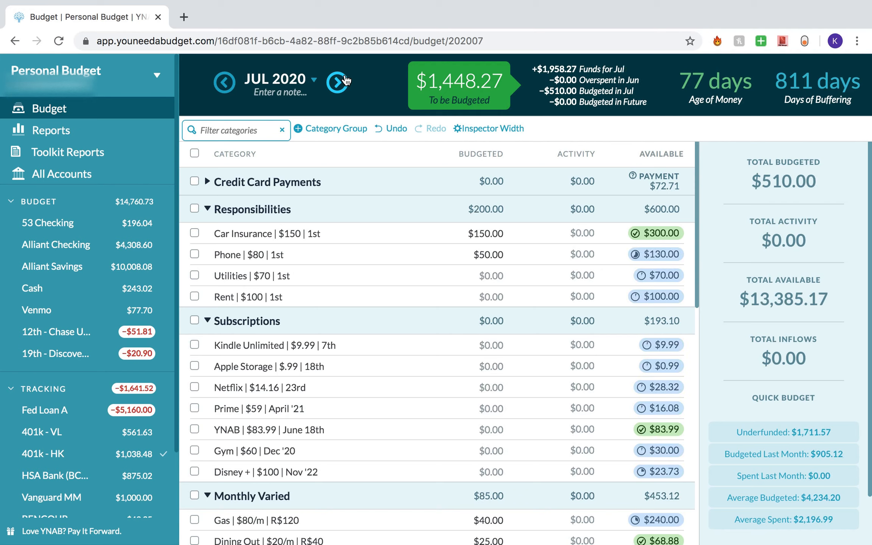
# Step: Raise the July budgeted amount for Phone by $30 to $80 in the Responsibilities group
pyautogui.click(496, 233)
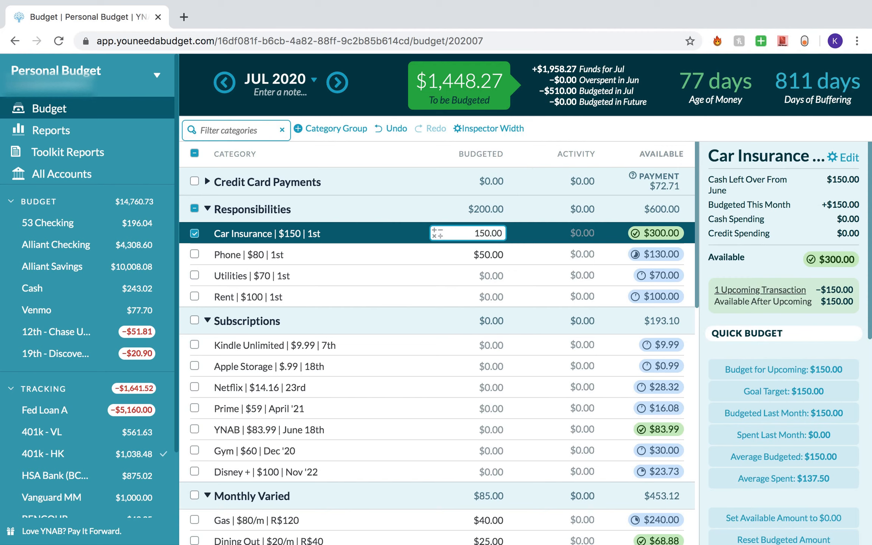
pyautogui.press('Return')
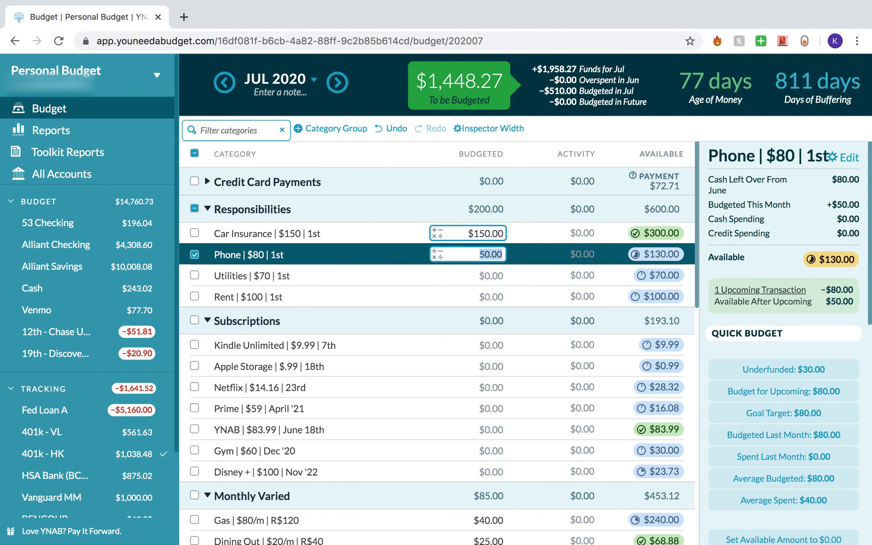
pyautogui.press('Right')
pyautogui.write('+30')
pyautogui.press('Return')
# Step: Set the July budgeted amounts to $70 for Utilities and $100 for Rent, and clear the category selection
pyautogui.press('Return')
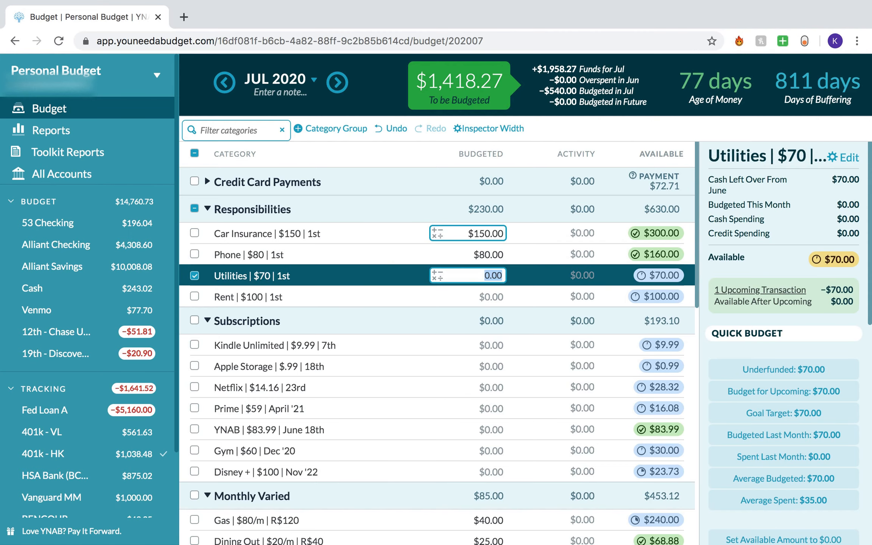
pyautogui.write('70')
pyautogui.press('Return')
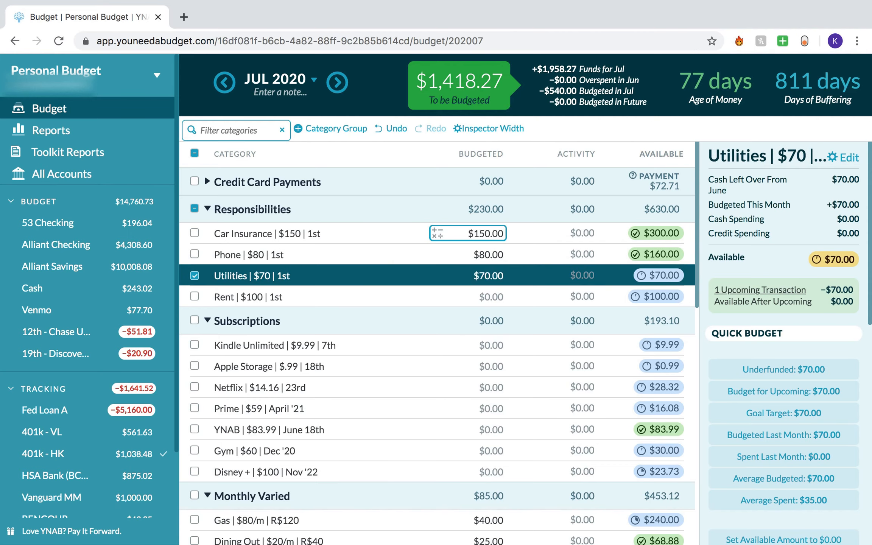
pyautogui.press('Return')
pyautogui.write('100')
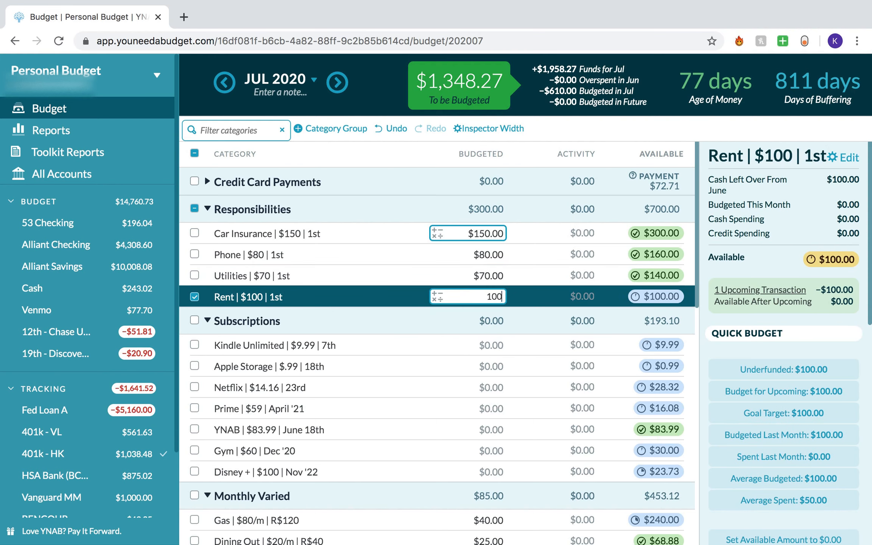
pyautogui.press('Return')
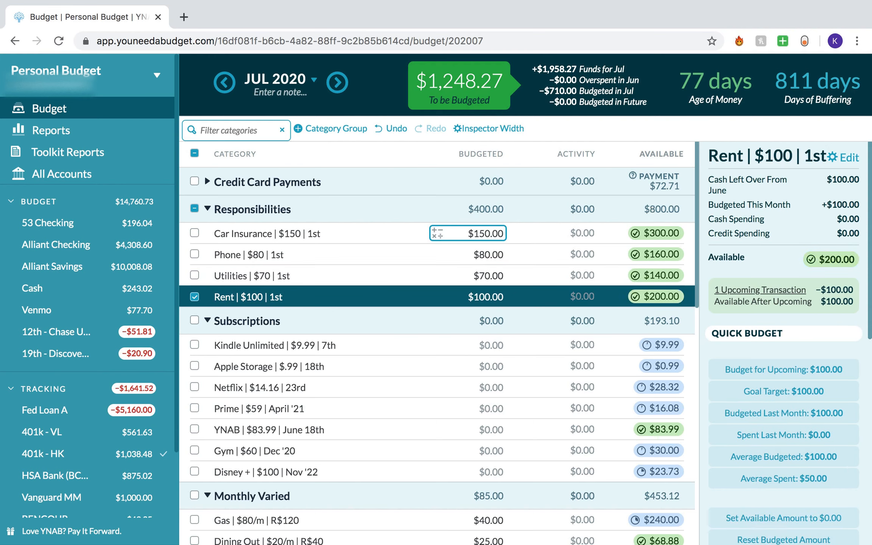
pyautogui.click(193, 297)
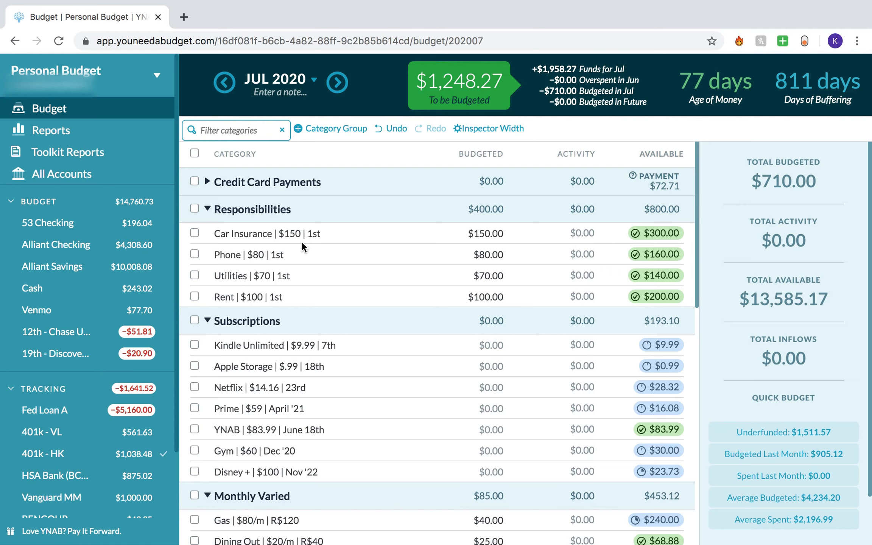
# Step: Select the whole Subscriptions group and fund all its categories for July with their underfunded amounts
pyautogui.scroll(-5, 302, 241)
pyautogui.scroll(2, 525, 321)
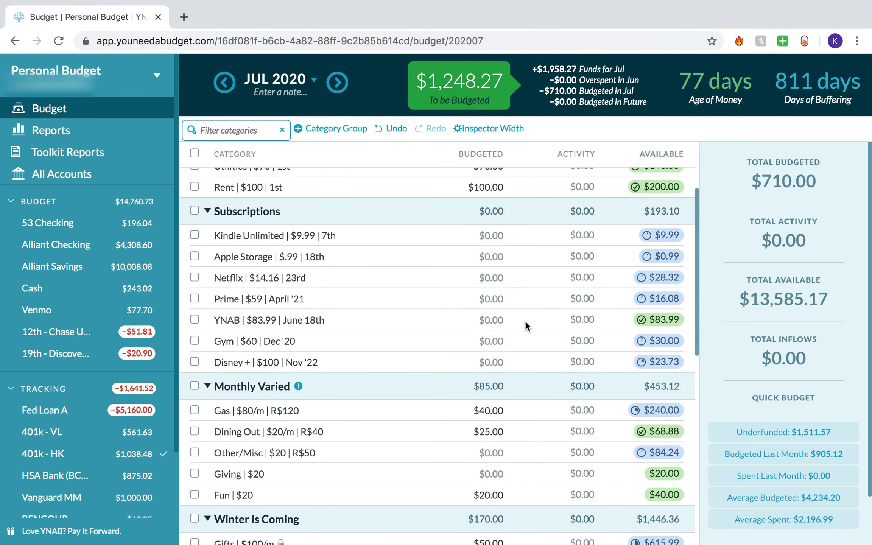
pyautogui.click(194, 212)
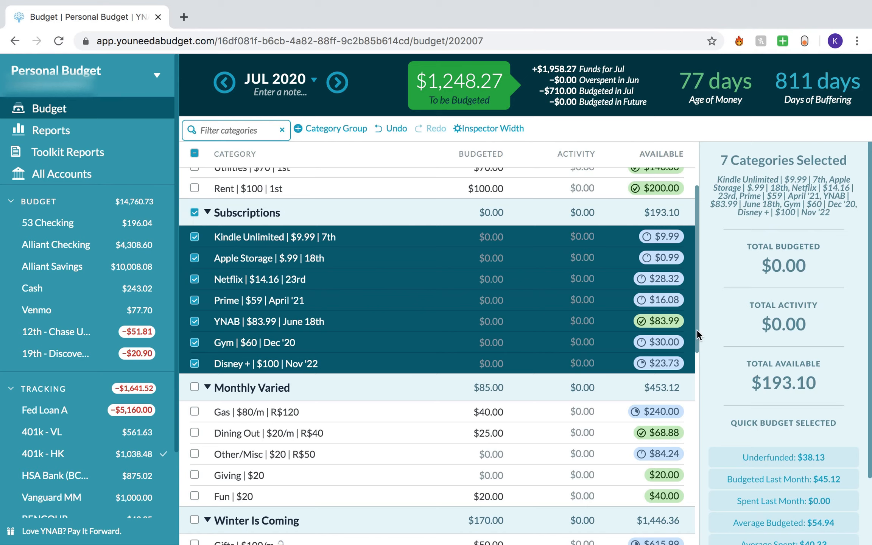
pyautogui.click(765, 462)
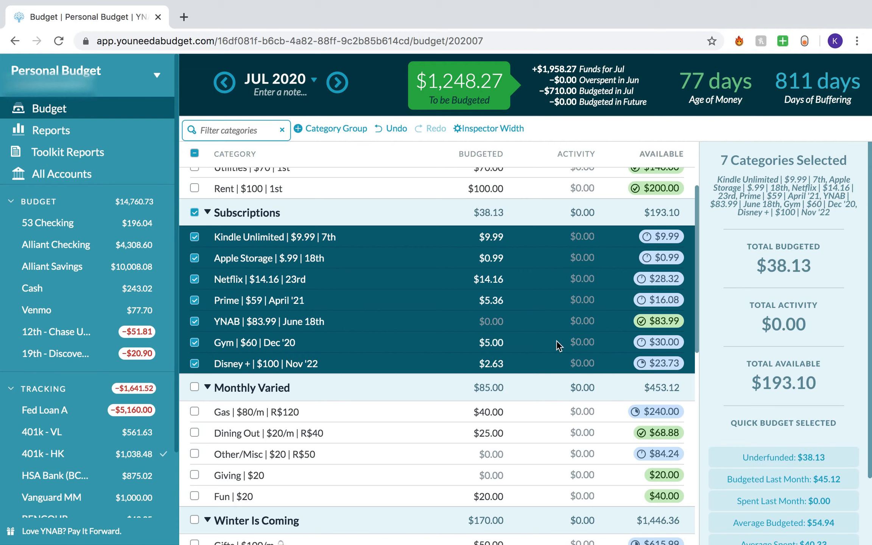
# Step: Set the July budgeted amount for the YNAB subscription to $7 and deselect the category
pyautogui.click(501, 321)
pyautogui.write('7')
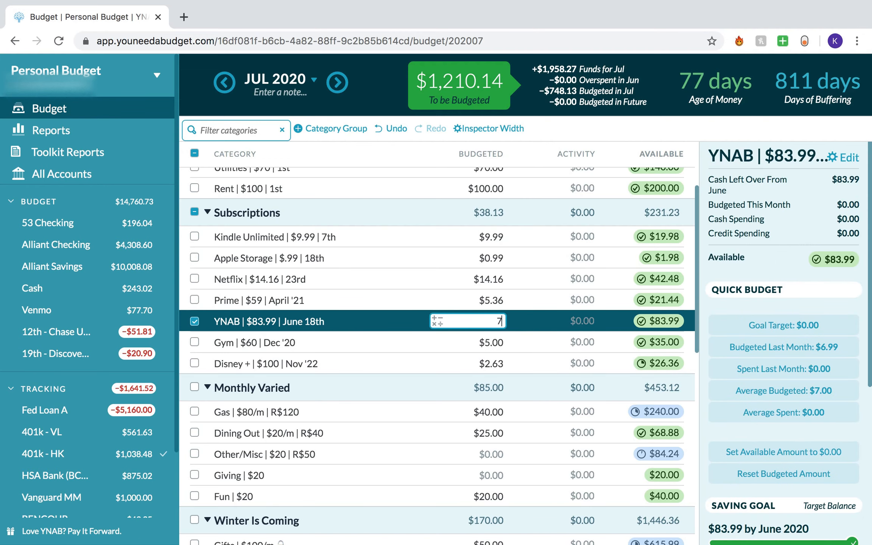
pyautogui.press('Return')
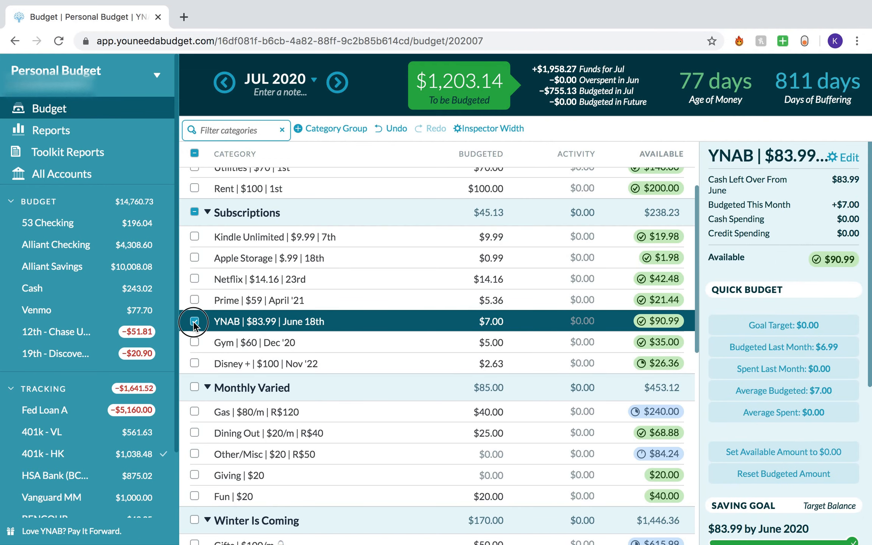
pyautogui.click(193, 321)
# Step: Raise the July budgeted amount for Gas by $40 to $80 in the Monthly Varied group
pyautogui.scroll(-1, 322, 287)
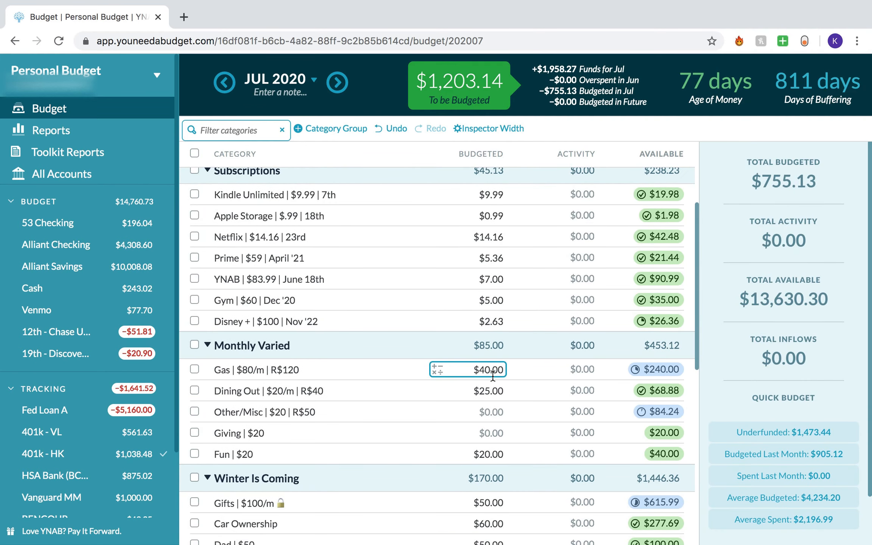
pyautogui.scroll(-1, 492, 376)
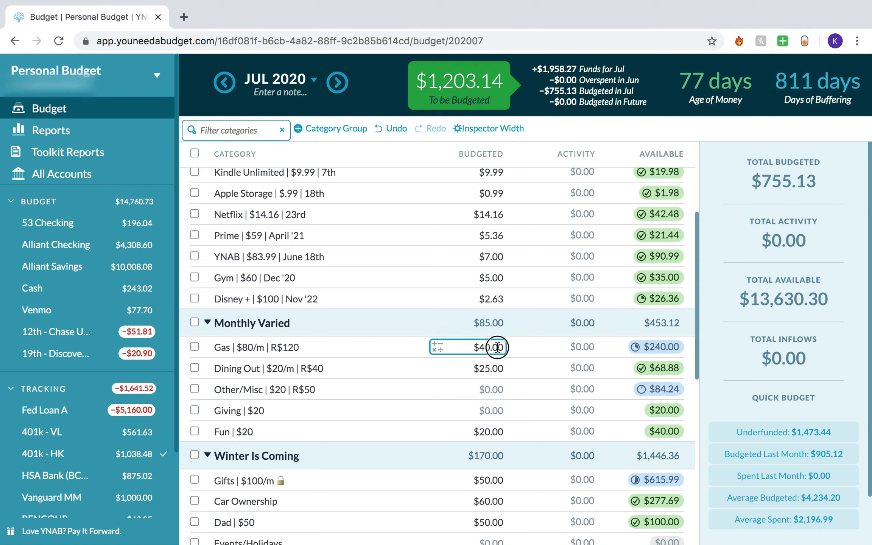
pyautogui.click(497, 347)
pyautogui.press('Right')
pyautogui.write('+40')
pyautogui.press('Return')
# Step: Set the July budgeted amounts in Monthly Varied to $50 for Other/Misc and $20 for Giving
pyautogui.press('Return')
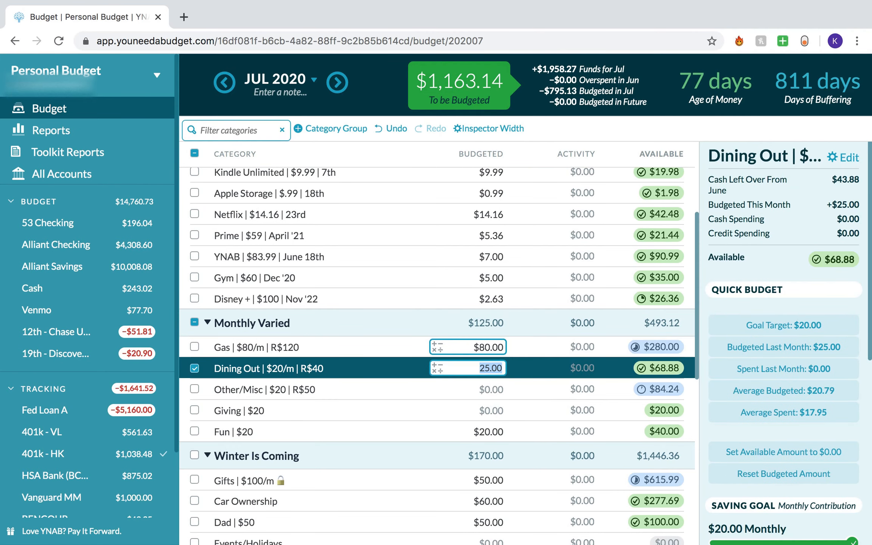
pyautogui.press('Return')
pyautogui.write('50')
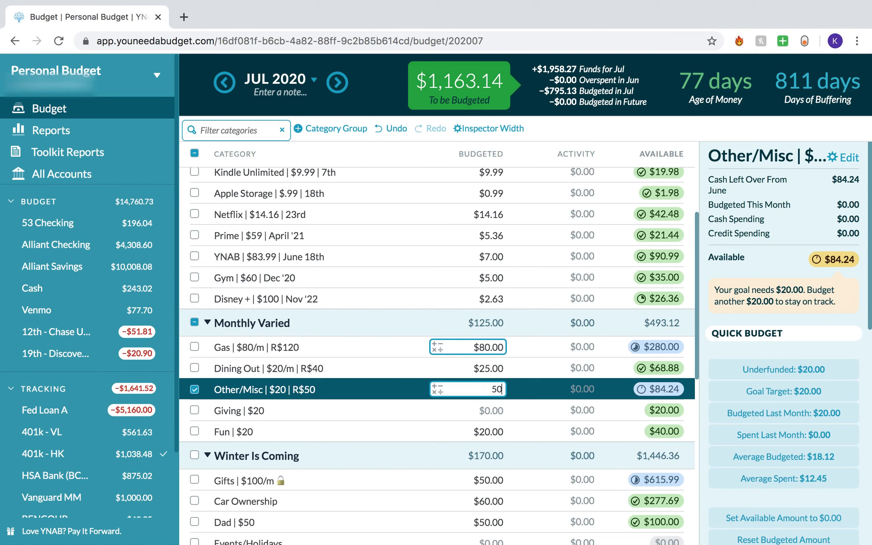
pyautogui.press('Return')
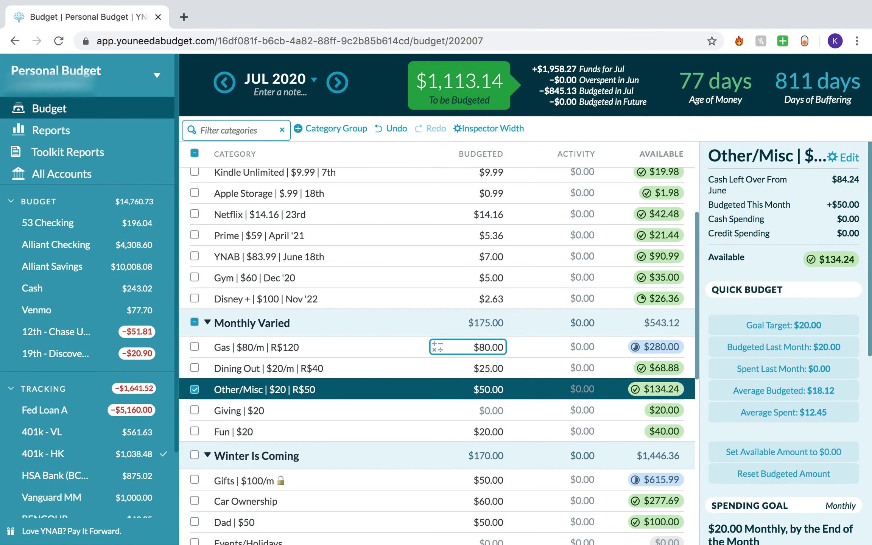
pyautogui.press('Return')
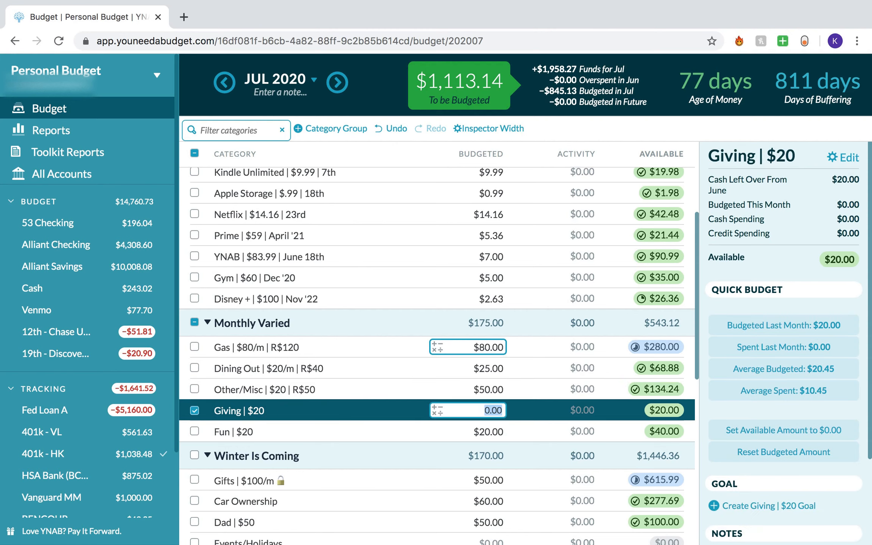
pyautogui.write('20')
pyautogui.press('Return')
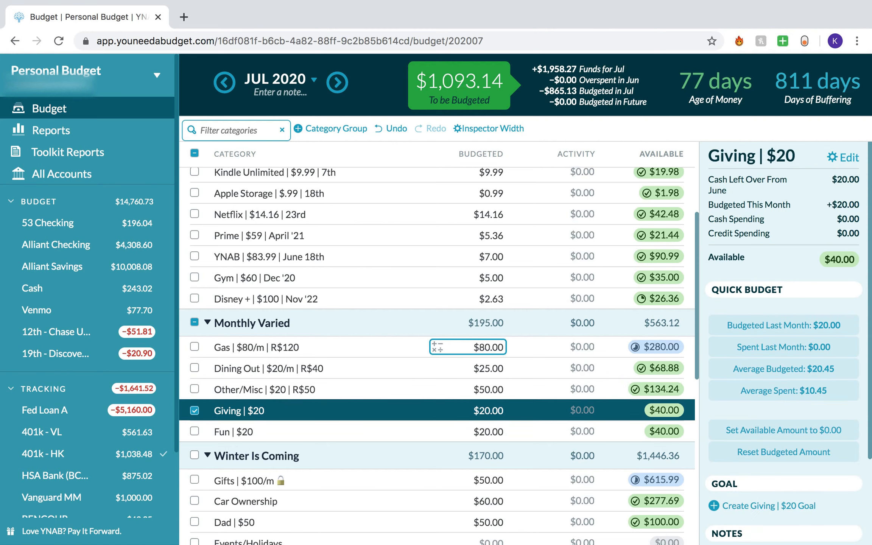
# Step: Raise the July budgeted amount for Gifts by $50 to $100 in the Winter Is Coming group
pyautogui.press('Return')
pyautogui.press('Return')
pyautogui.scroll(-4, 490, 351)
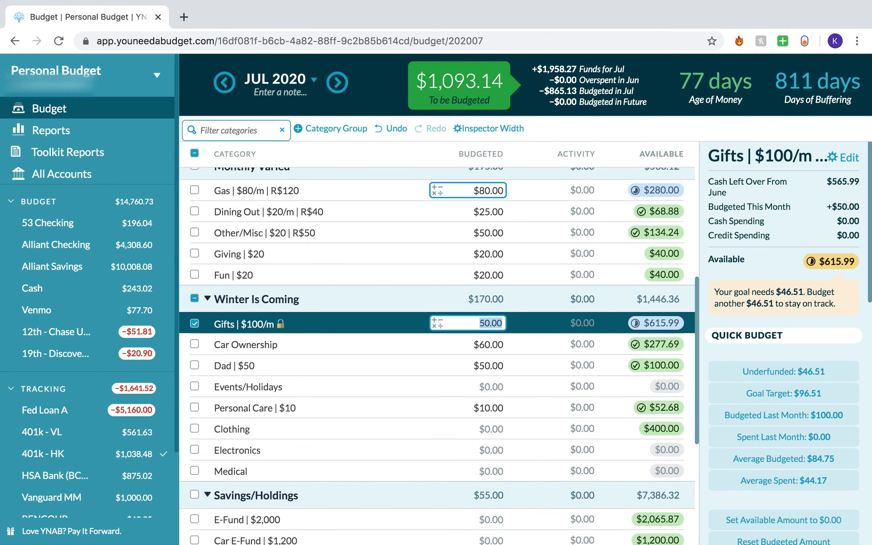
pyautogui.press('Right')
pyautogui.write('+50')
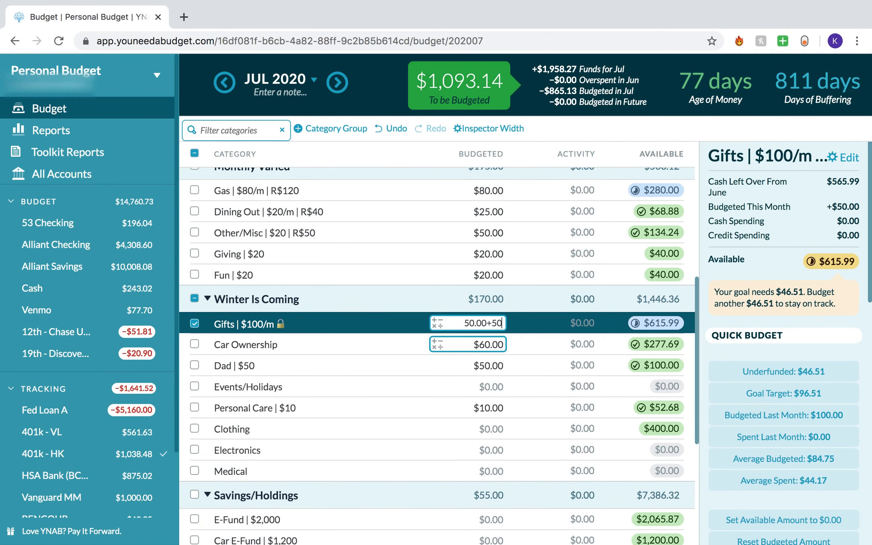
pyautogui.press('Return')
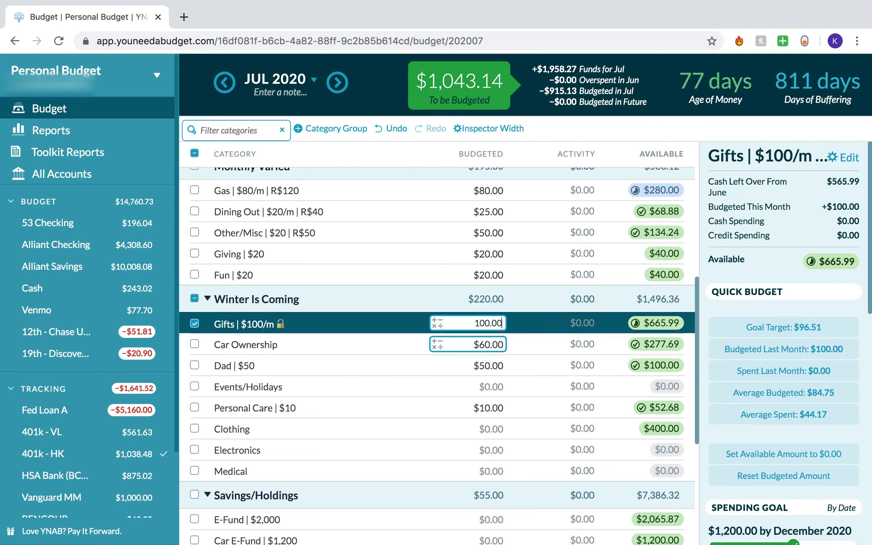
pyautogui.scroll(-1, 492, 345)
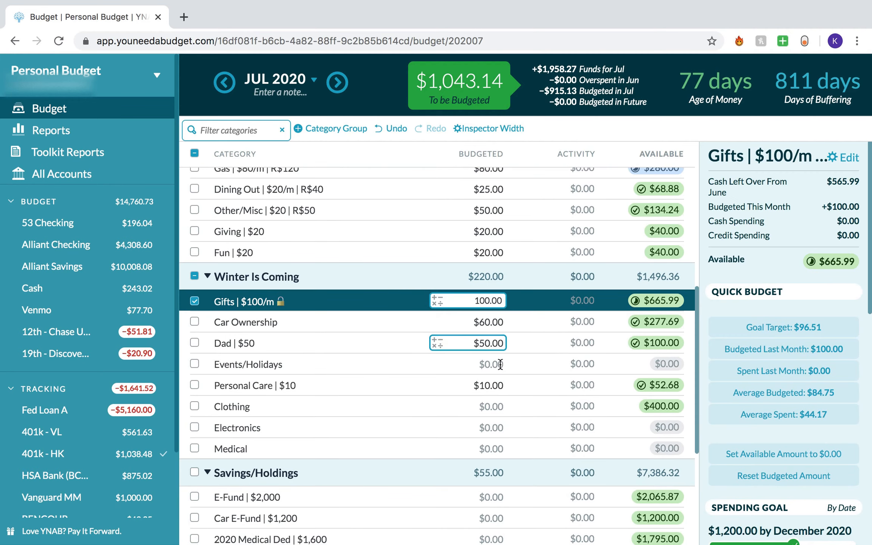
# Step: Set the July budgeted amount for Clothing to $60 in the Winter Is Coming group
pyautogui.click(492, 407)
pyautogui.write('60')
pyautogui.press('Return')
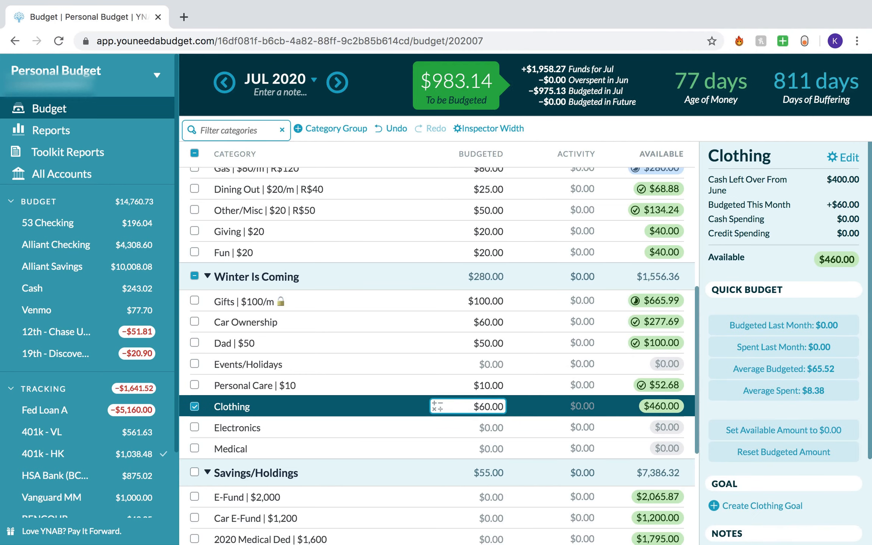
# Step: Set the July budgeted amount for the 24th Bday, May 2021 category to $20 in Savings/Holdings and deselect it
pyautogui.scroll(-5, 492, 406)
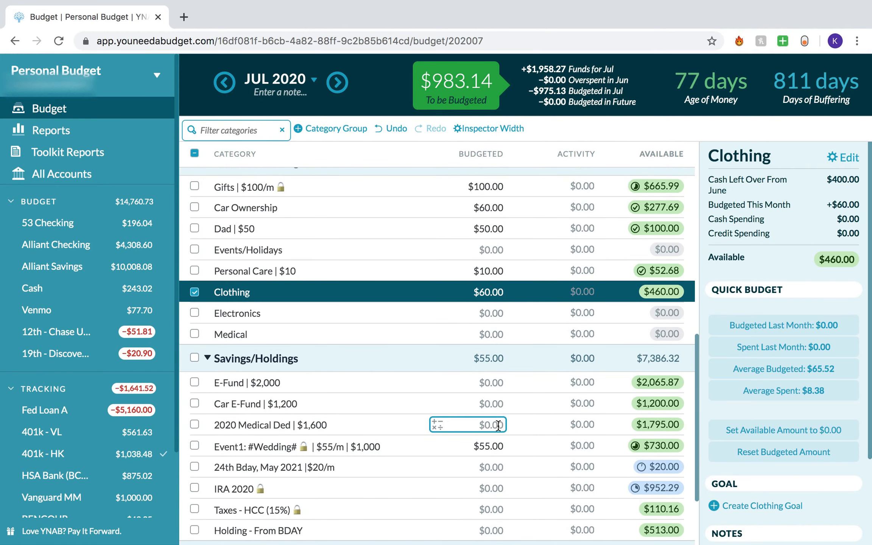
pyautogui.click(492, 465)
pyautogui.write('20')
pyautogui.press('Return')
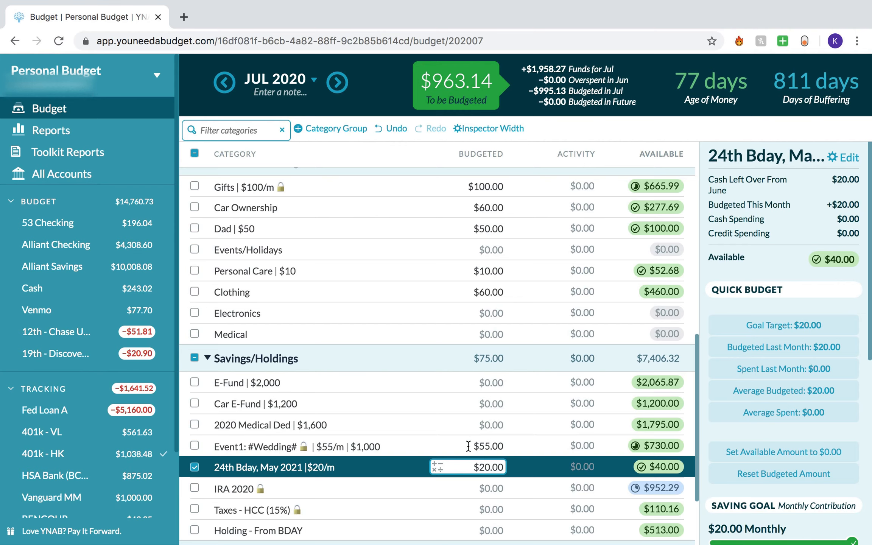
pyautogui.click(194, 466)
# Step: Select the Responsibilities, Subscriptions, Monthly Varied and Winter Is Coming groups to check their combined July budgeted total
pyautogui.scroll(5, 236, 383)
pyautogui.scroll(5, 239, 373)
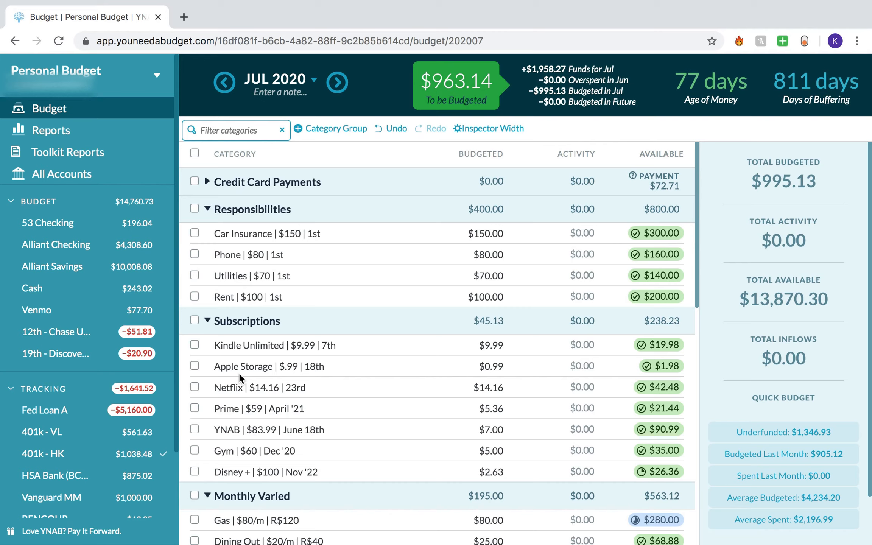
pyautogui.click(194, 209)
pyautogui.scroll(-3, 193, 222)
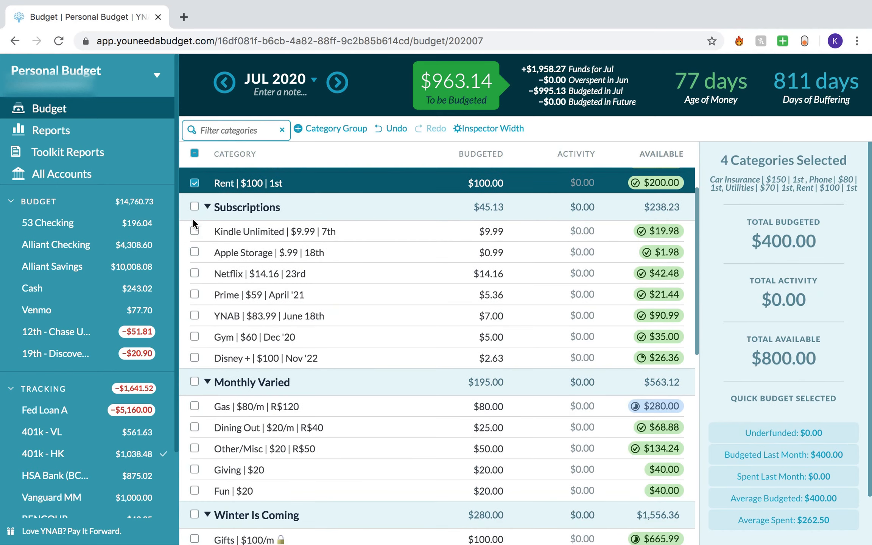
pyautogui.click(194, 207)
pyautogui.click(195, 381)
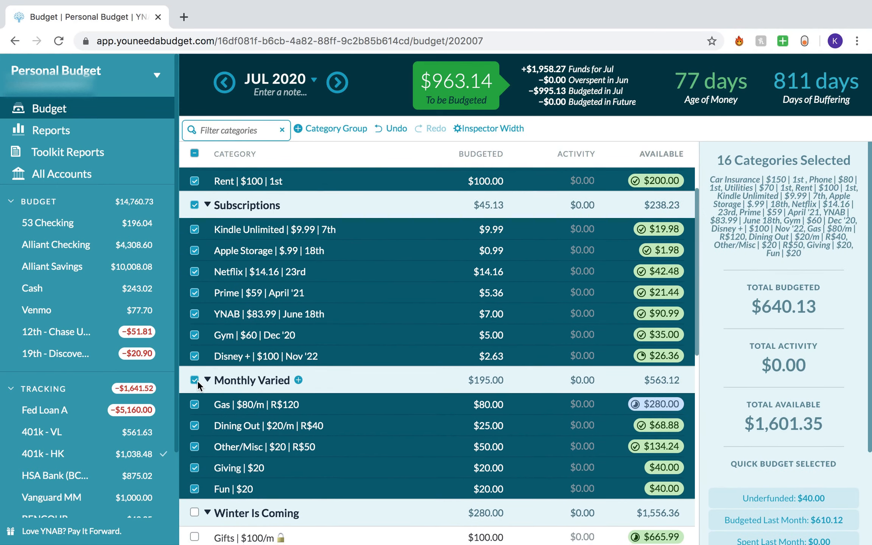
pyautogui.scroll(-4, 196, 380)
pyautogui.click(196, 410)
pyautogui.scroll(-1, 197, 410)
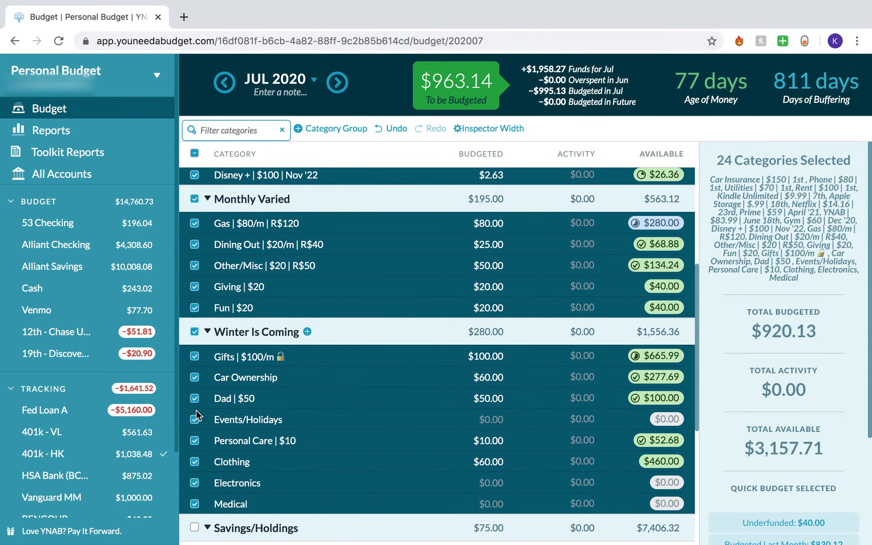
# Step: Add the Event1: #Wedding# and 24th Bday categories to the selection, review the combined total and clear the whole selection
pyautogui.scroll(-4, 196, 410)
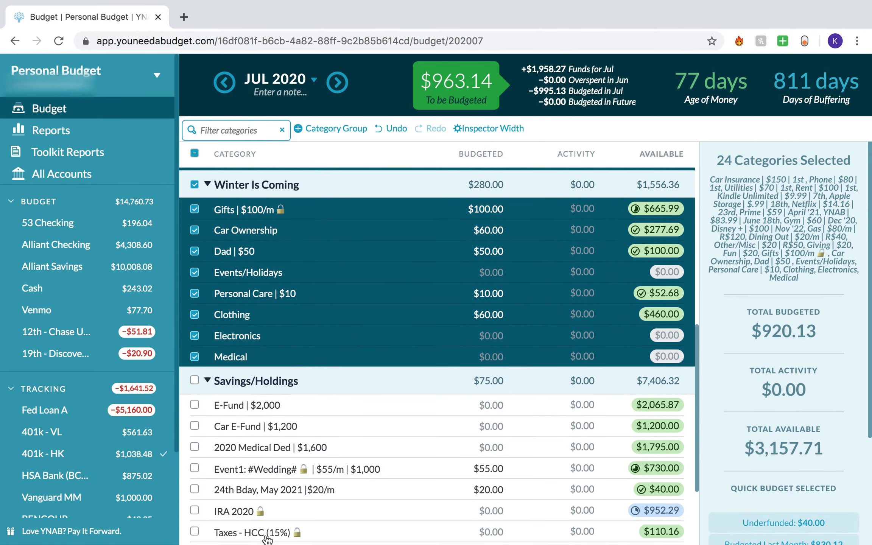
pyautogui.click(194, 469)
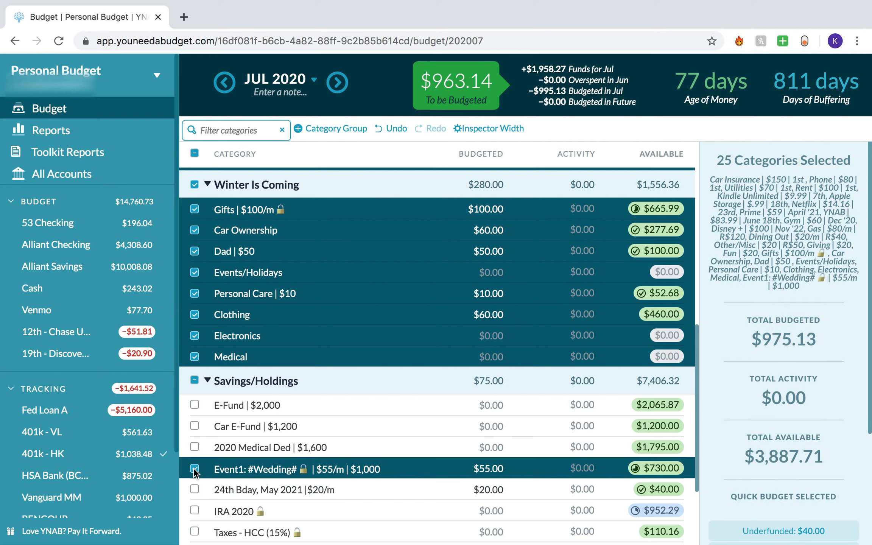
pyautogui.click(194, 489)
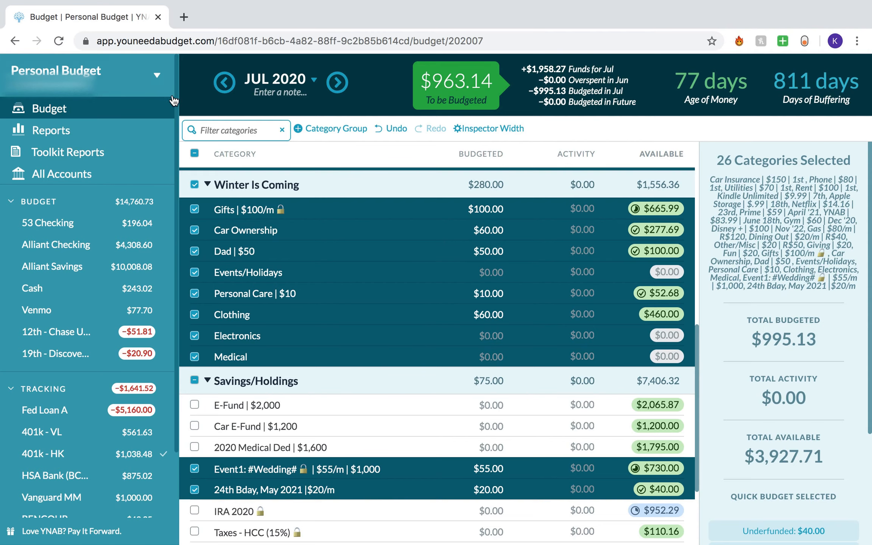
pyautogui.click(194, 152)
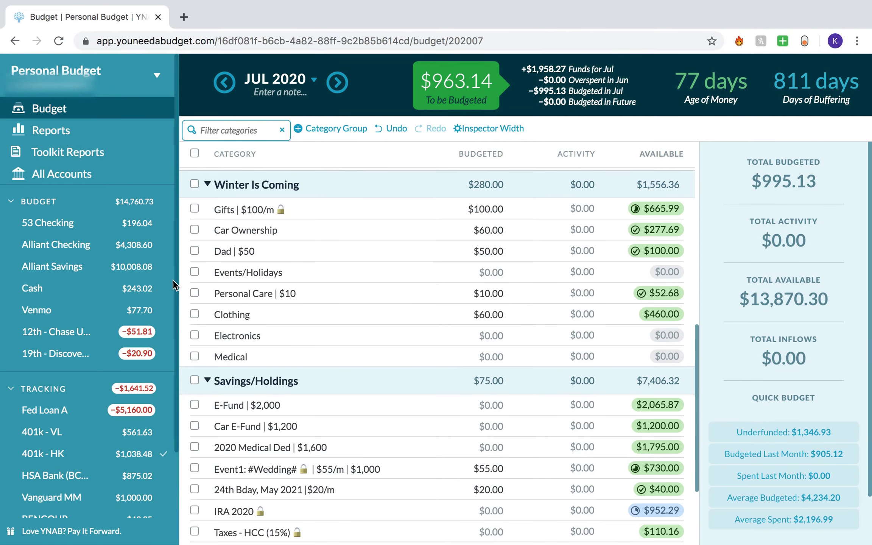
# Step: Switch the budget to May 2020 and open the budgeted amount of the Event1: #Wedding# category in Savings/Holdings
pyautogui.click(284, 84)
pyautogui.click(226, 187)
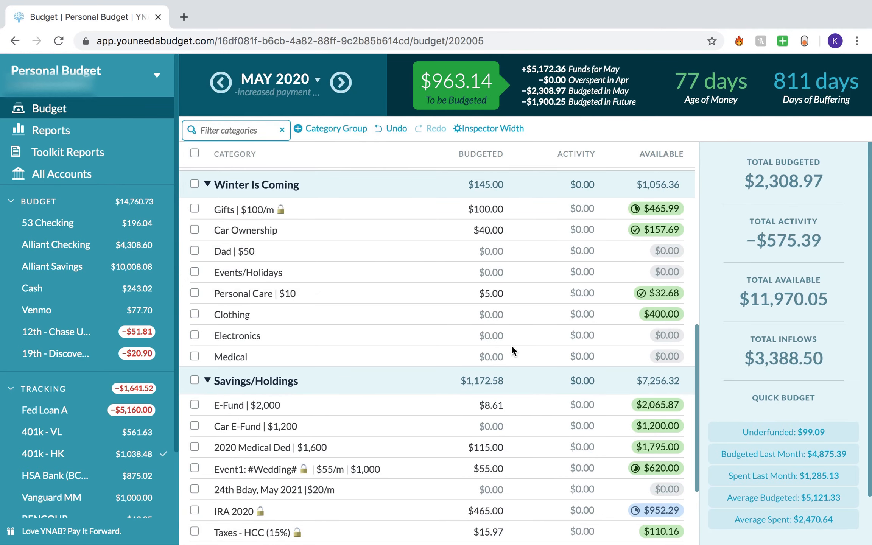
pyautogui.scroll(-3, 511, 345)
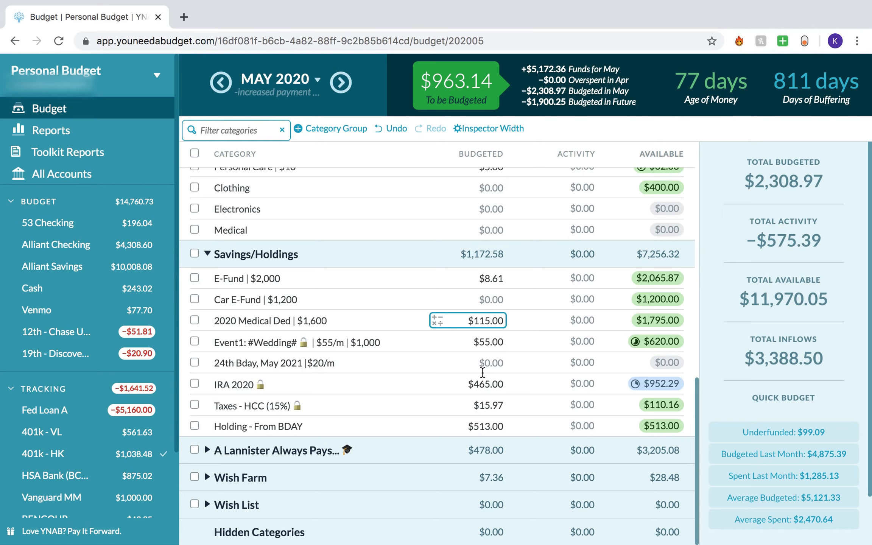
pyautogui.click(499, 342)
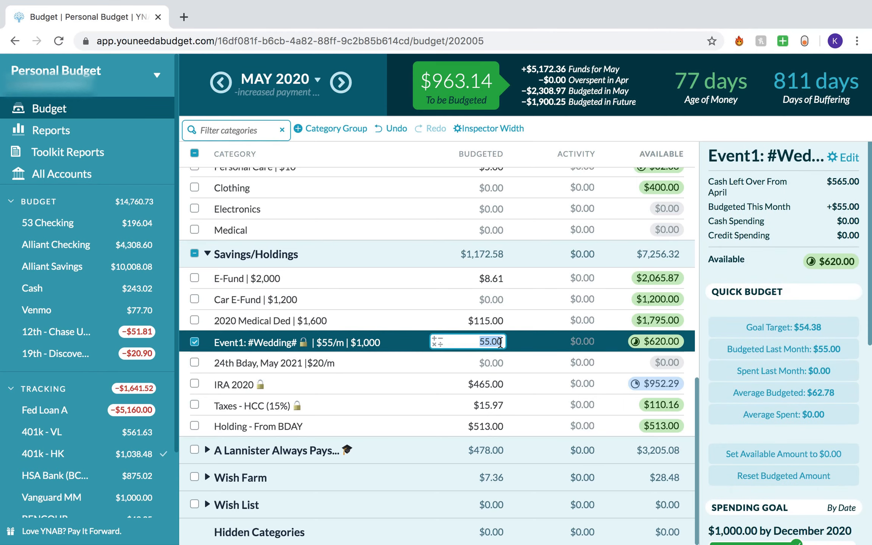
# Step: Raise the May budgeted amount for the Fed A loan by $350 to $828 in the A Lannister Always Pays group and deselect it
pyautogui.click(207, 450)
pyautogui.scroll(-1, 210, 452)
pyautogui.scroll(-3, 210, 452)
pyautogui.click(490, 347)
pyautogui.click(503, 347)
pyautogui.write('+350')
pyautogui.press('Return')
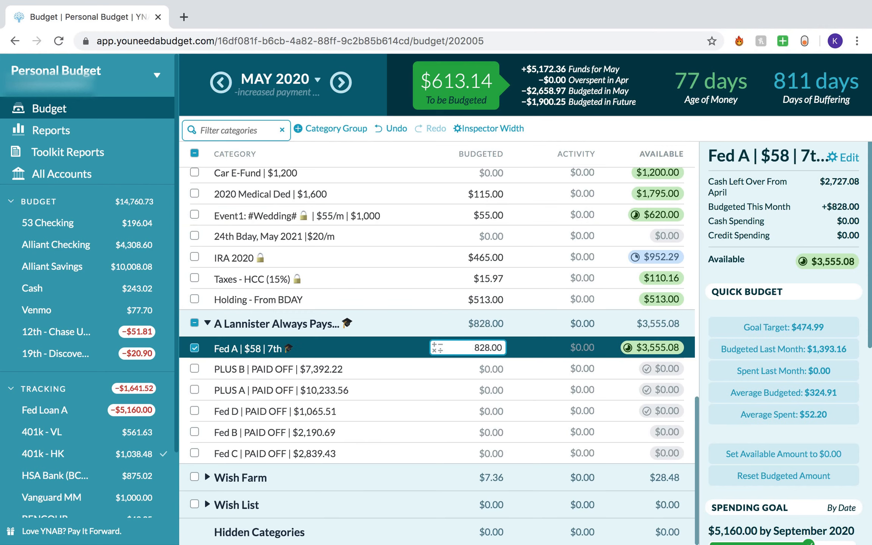
pyautogui.click(195, 346)
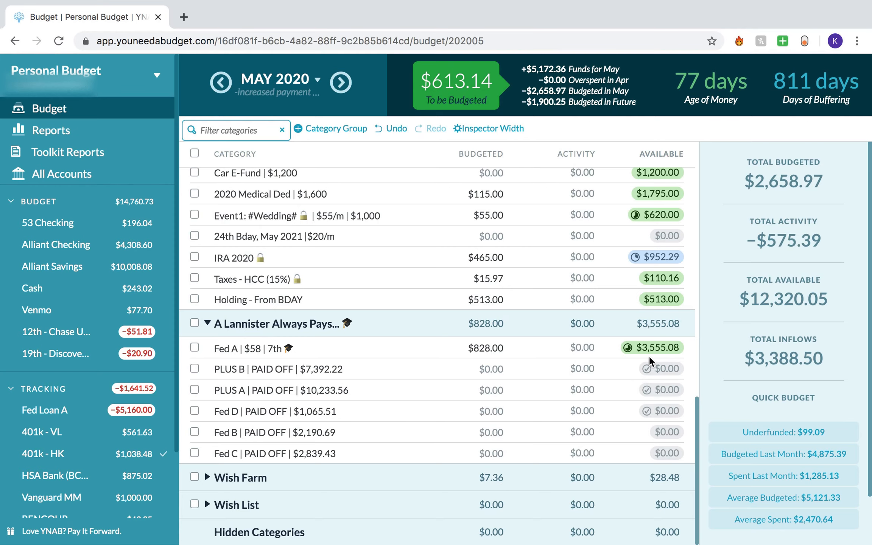
# Step: Collapse the A Lannister Always Pays group and raise the May budgeted amount for IRA 2020 by $465 to $930
pyautogui.click(208, 324)
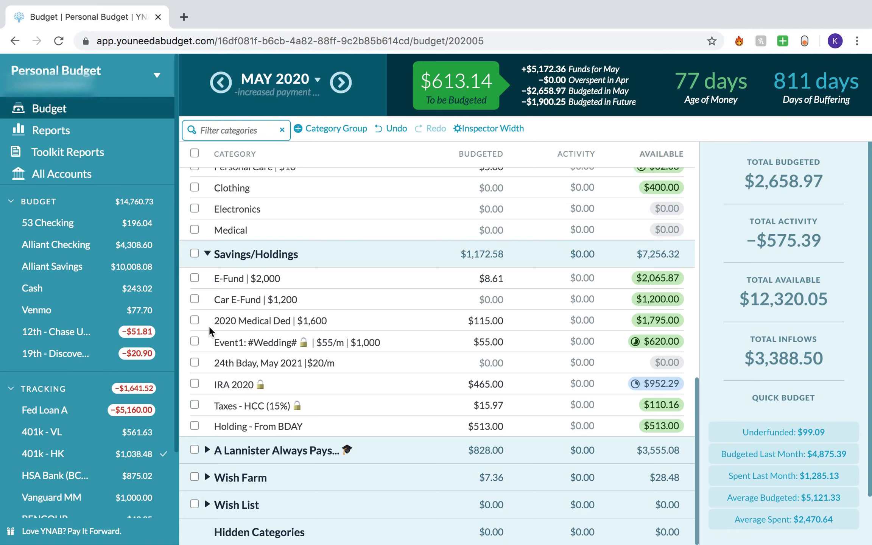
pyautogui.click(503, 384)
pyautogui.click(503, 383)
pyautogui.write('+465')
pyautogui.press('Return')
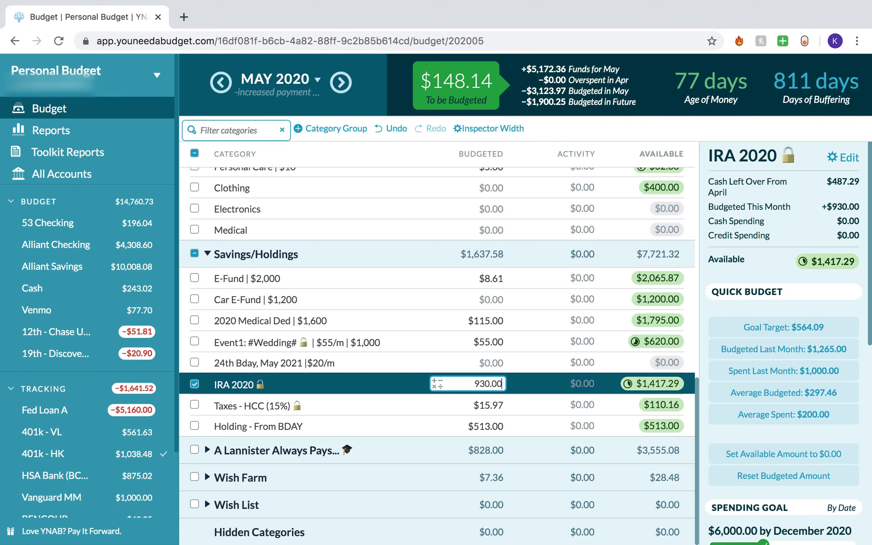
pyautogui.click(194, 384)
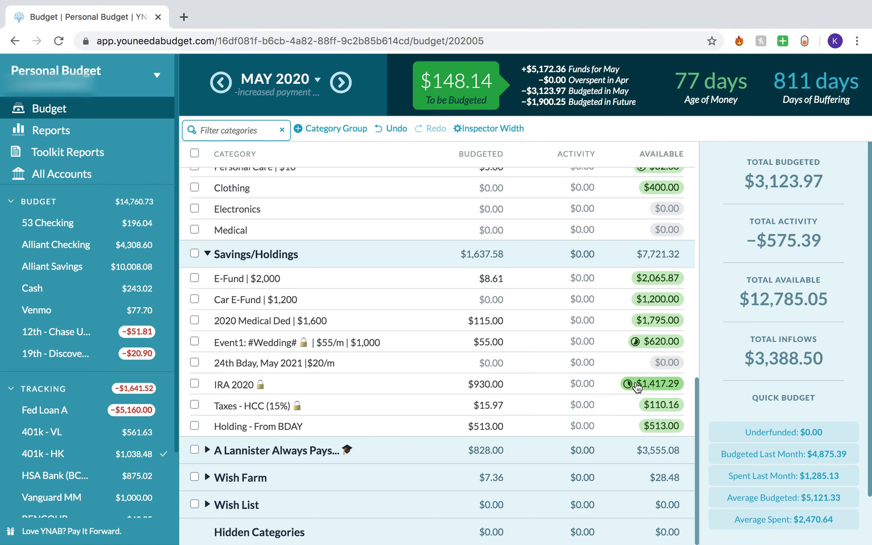
pyautogui.click(607, 382)
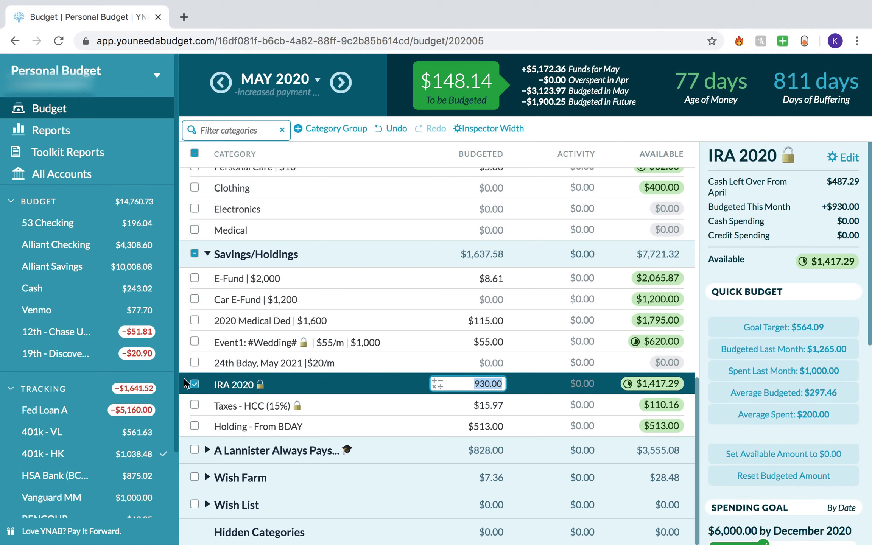
pyautogui.click(194, 385)
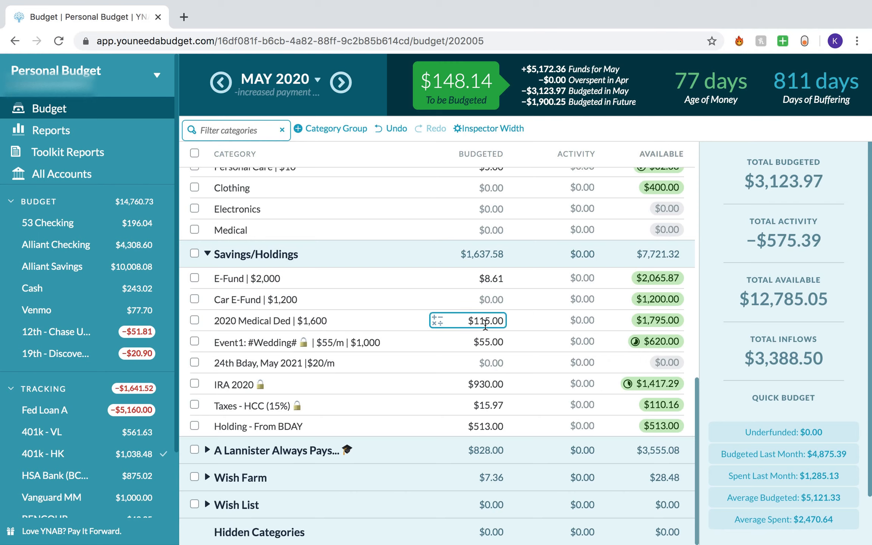
# Step: Raise the May budgeted amount for 2020 Medical Ded by $135 to $250 in Savings/Holdings and deselect it
pyautogui.click(498, 320)
pyautogui.press('Right')
pyautogui.write('+')
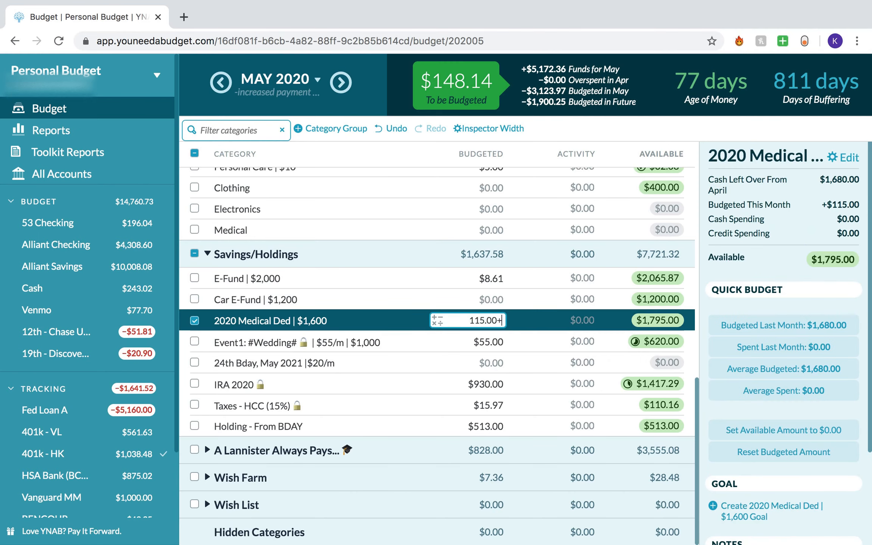
pyautogui.write('135')
pyautogui.press('Return')
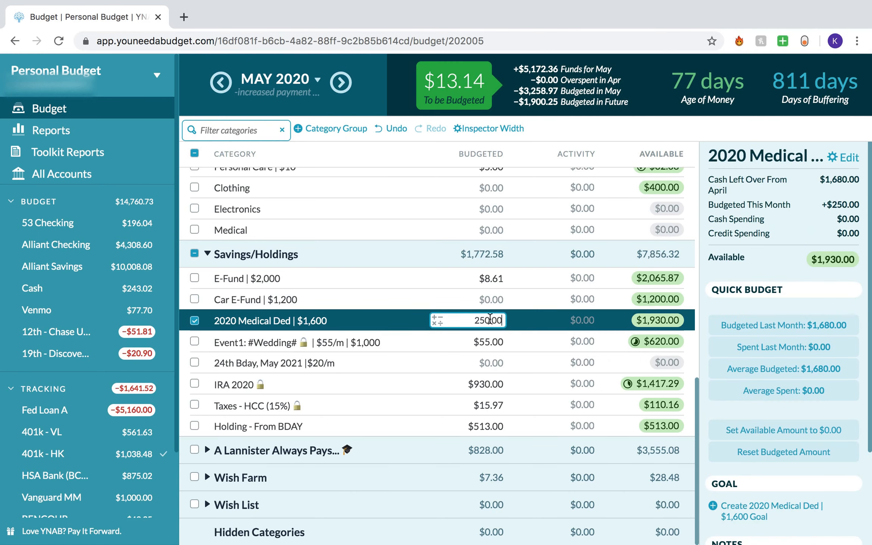
pyautogui.click(195, 321)
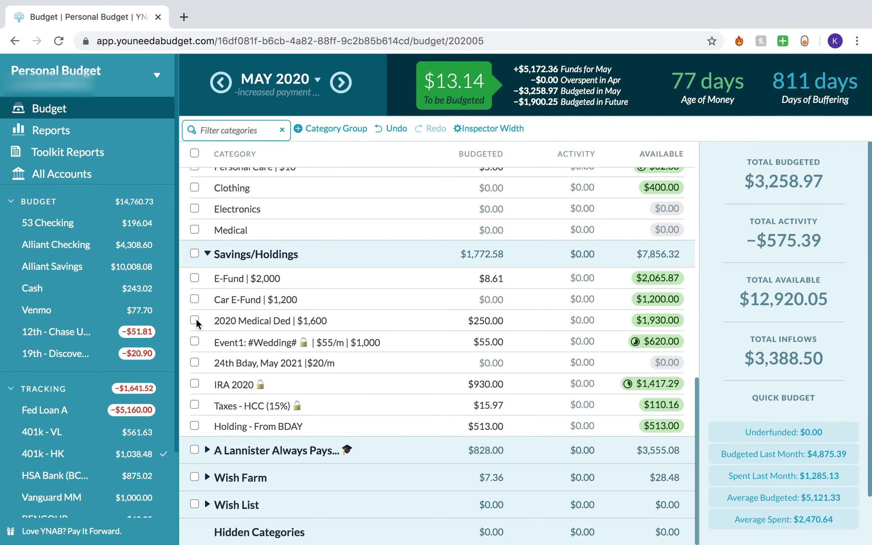
# Step: Examine the June 2020 budgeted and available amounts across the category groups and return to the May 2020 budget
pyautogui.scroll(5, 278, 325)
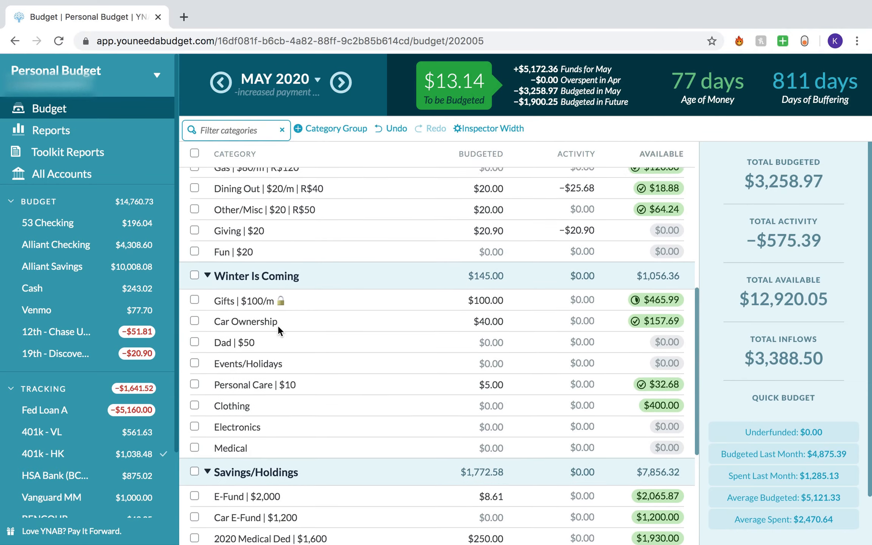
pyautogui.scroll(8, 278, 325)
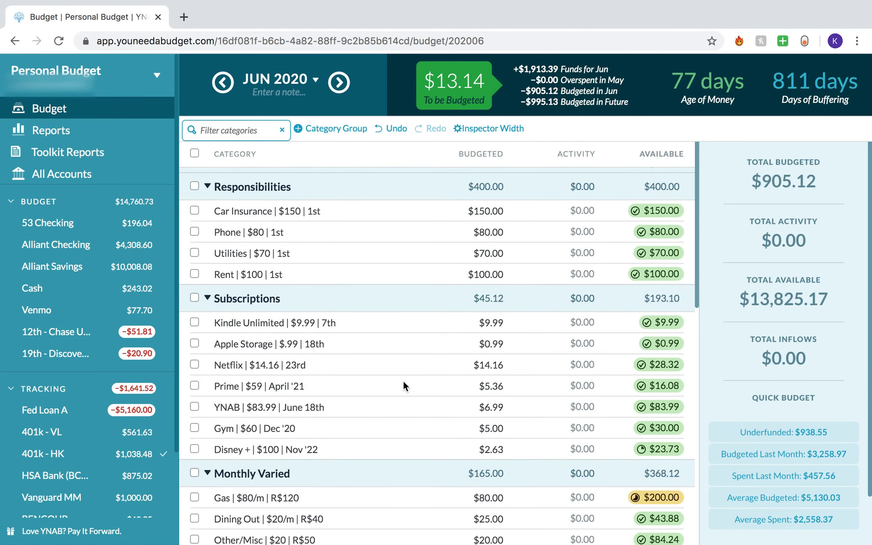
pyautogui.scroll(-3, 403, 379)
pyautogui.scroll(-6, 434, 378)
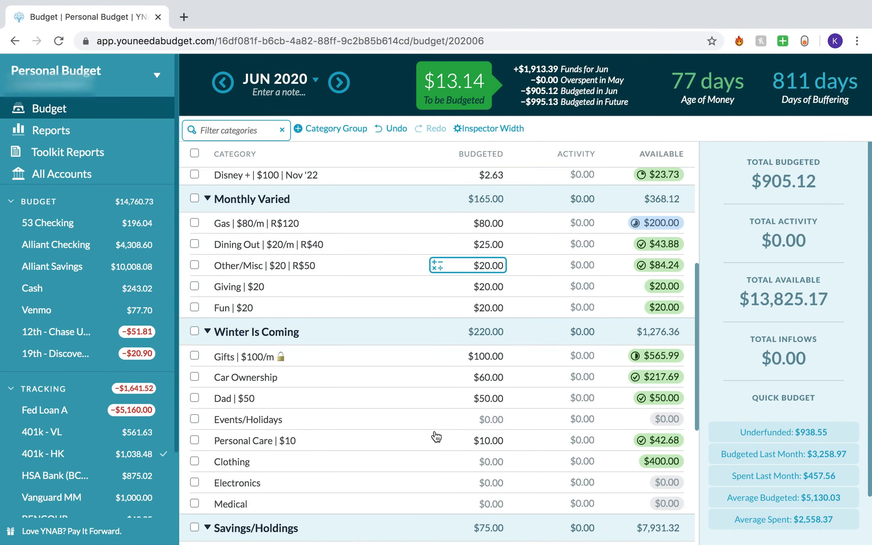
pyautogui.scroll(-3, 435, 433)
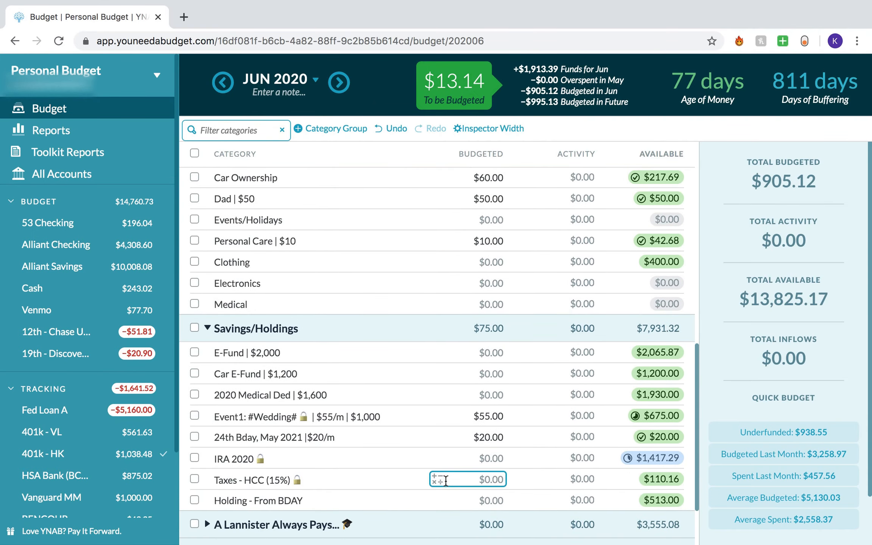
pyautogui.scroll(-4, 439, 454)
pyautogui.scroll(12, 445, 480)
pyautogui.click(223, 82)
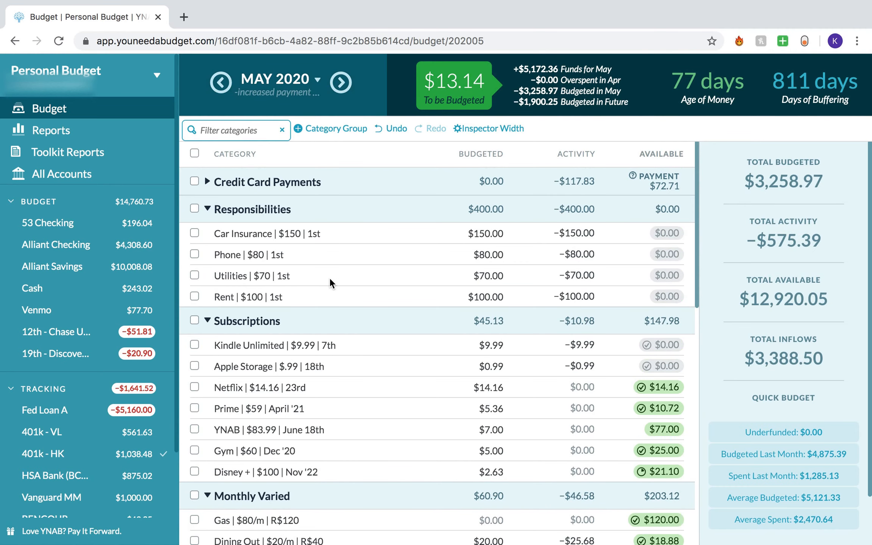
# Step: Expand the Wish Farm group, raise the May budgeted amount for New Phone by $13.14 to $20.50 and deselect it
pyautogui.scroll(-3, 330, 284)
pyautogui.scroll(-1, 329, 277)
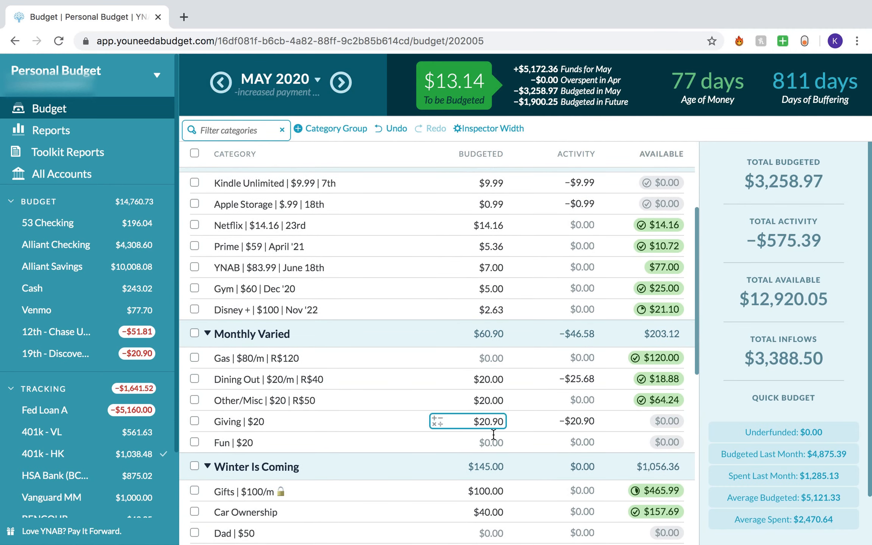
pyautogui.scroll(-7, 509, 382)
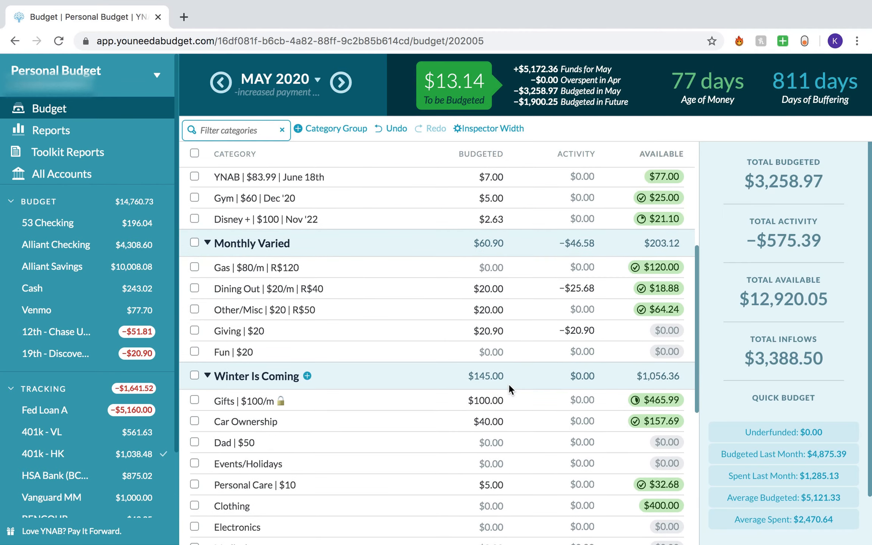
pyautogui.scroll(-3, 448, 392)
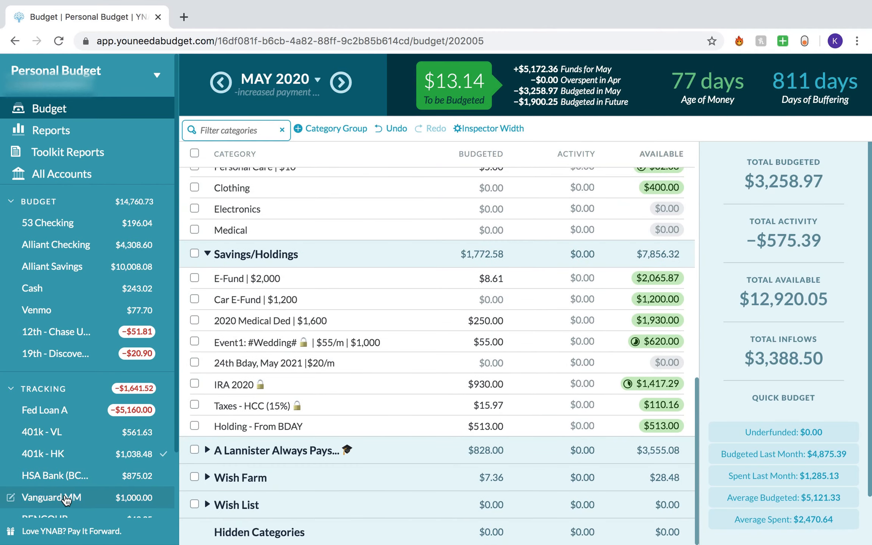
pyautogui.click(206, 478)
pyautogui.click(503, 458)
pyautogui.click(504, 458)
pyautogui.write('+')
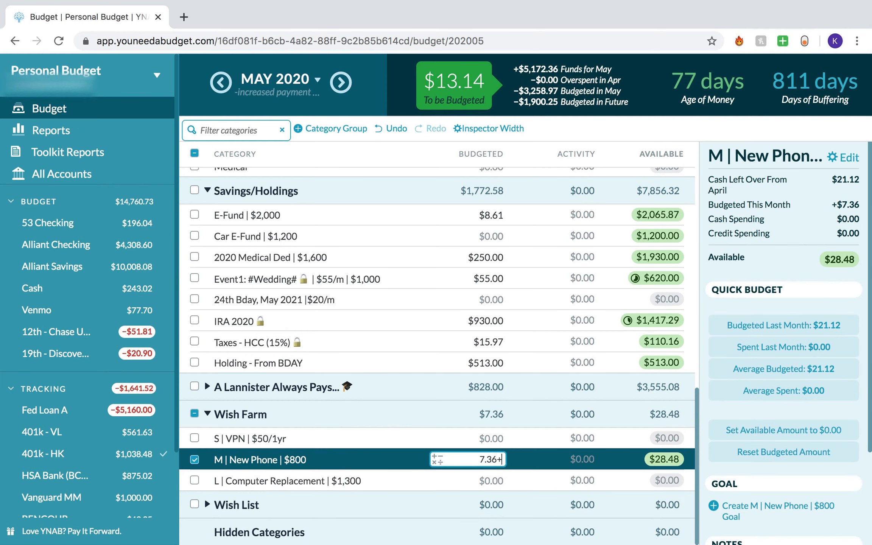
pyautogui.write('13.14')
pyautogui.press('Return')
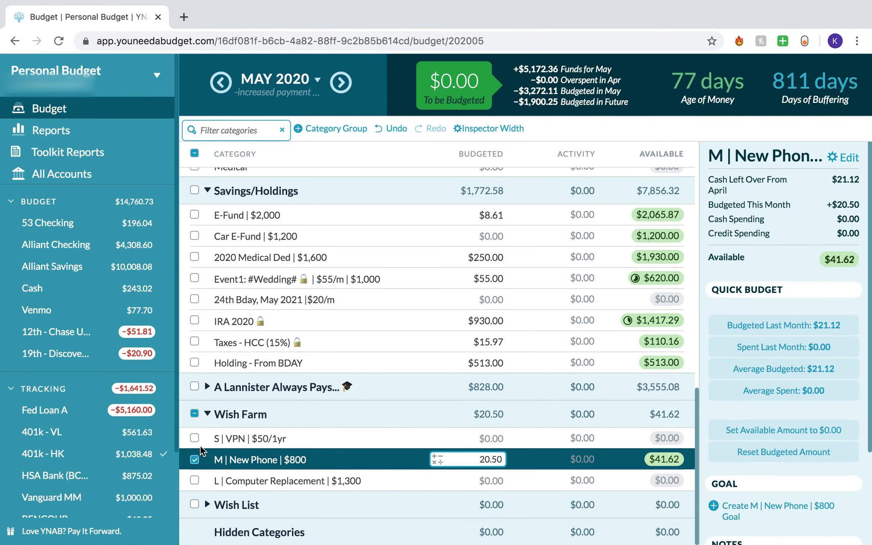
pyautogui.click(194, 459)
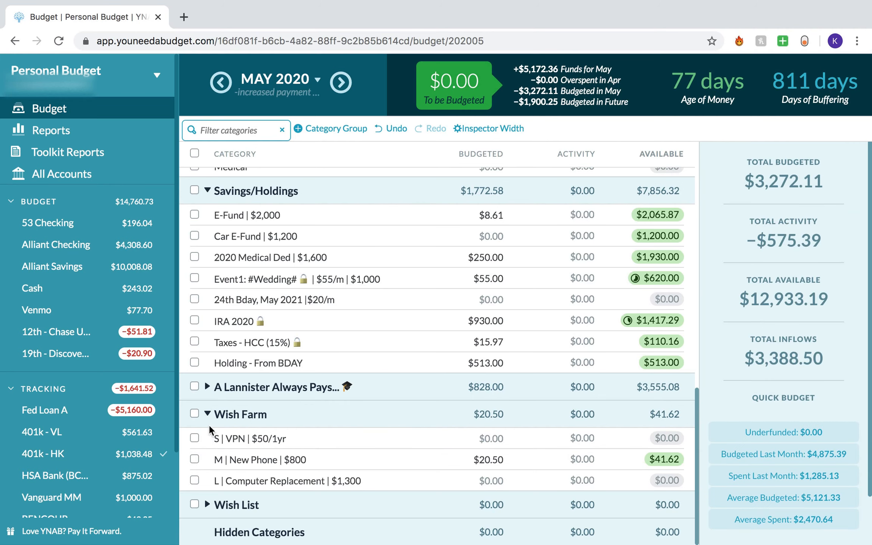
# Step: Collapse Wish Farm and enter a May 21 transfer from 53 Checking in Alliant Checking, memo "transfer the last of 53 money", inflow $196.04
pyautogui.click(208, 414)
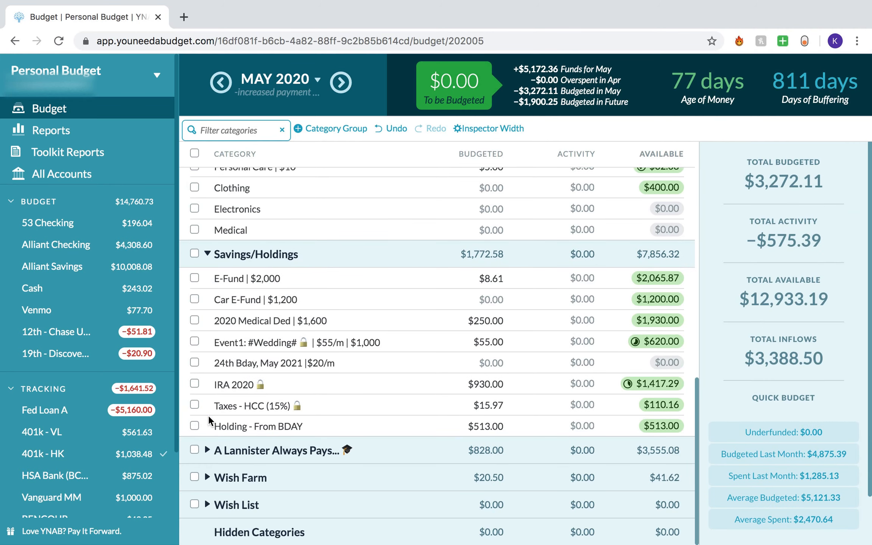
pyautogui.click(102, 256)
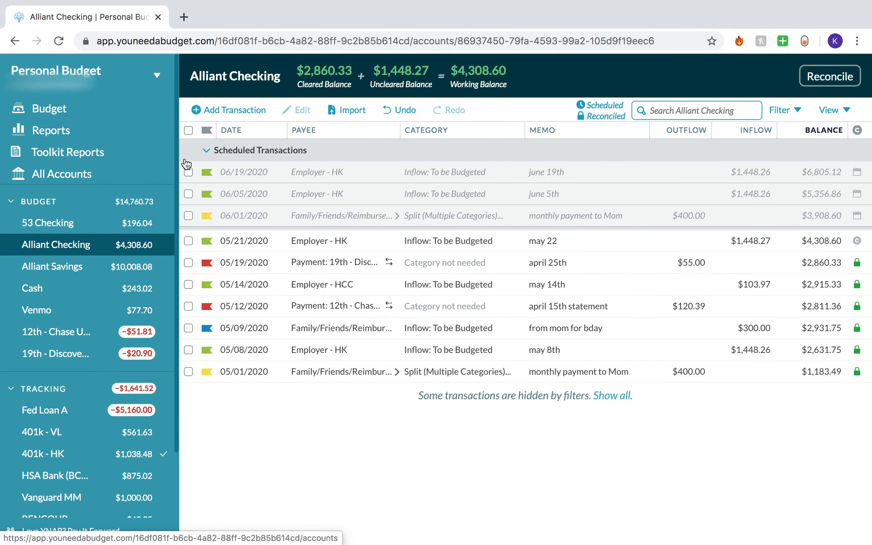
pyautogui.click(242, 110)
pyautogui.click(297, 296)
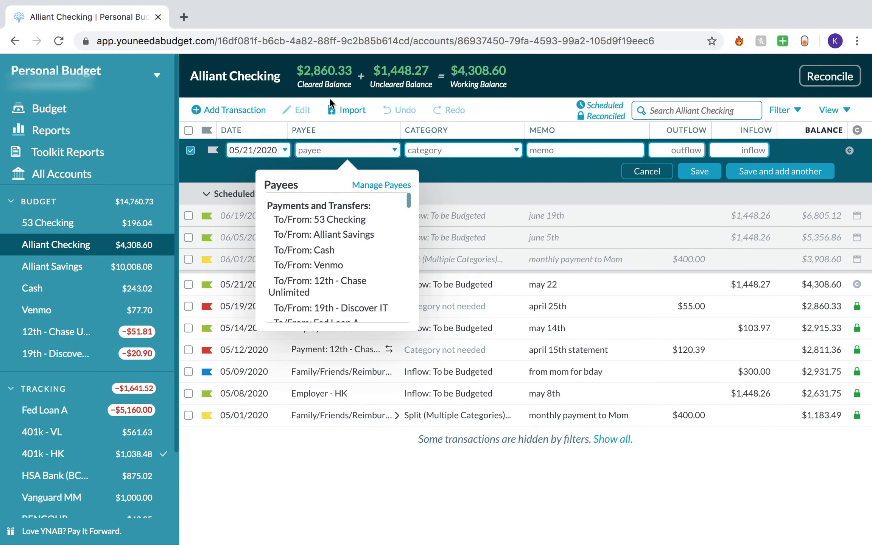
pyautogui.click(342, 220)
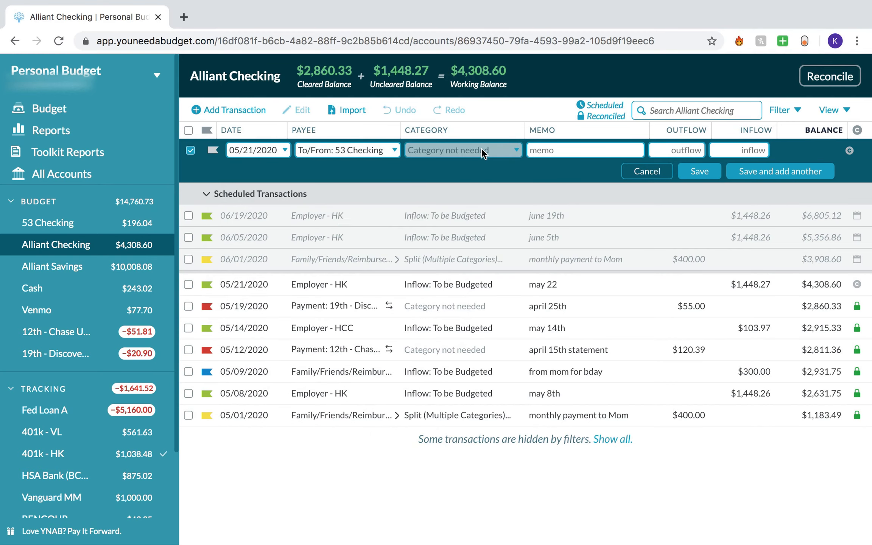
pyautogui.write('transfer the last of 53')
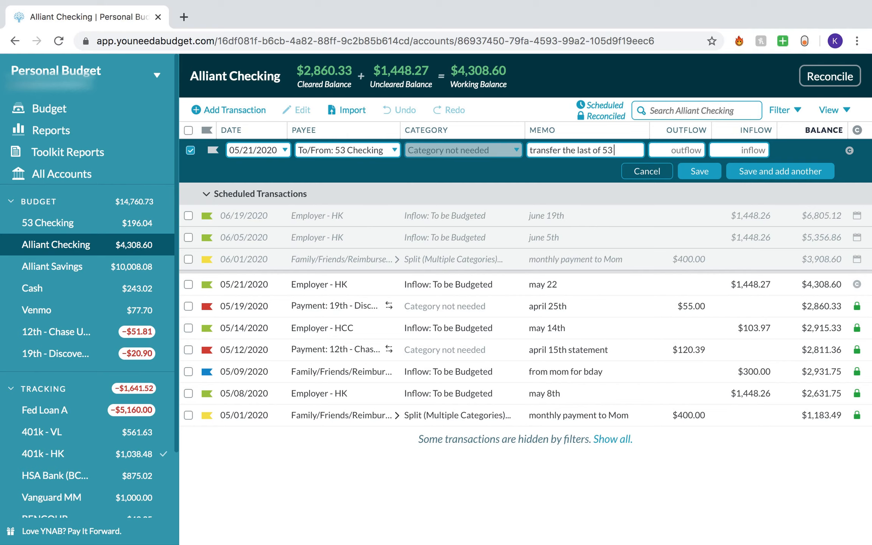
pyautogui.write(' money')
pyautogui.press('Tab')
pyautogui.write('196.04')
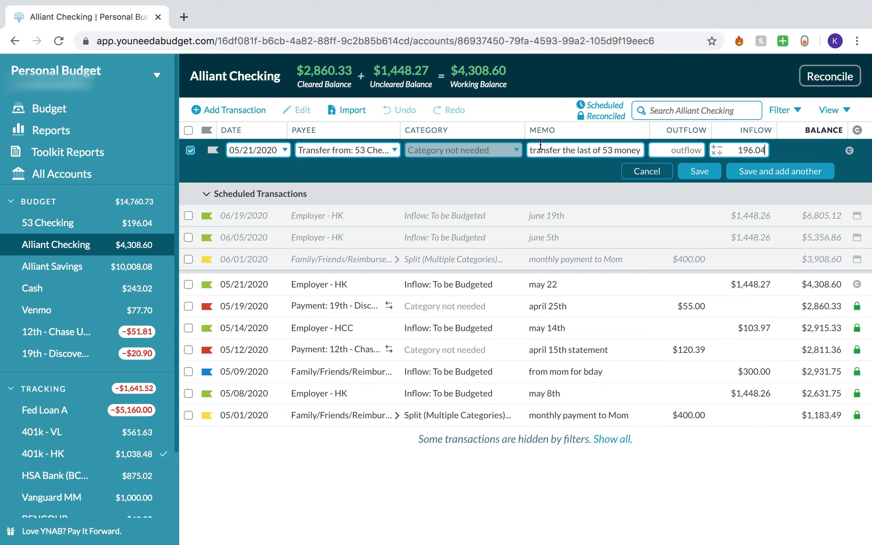
# Step: Flag the new 53 Checking transfer as Transfer and save the transaction
pyautogui.click(213, 149)
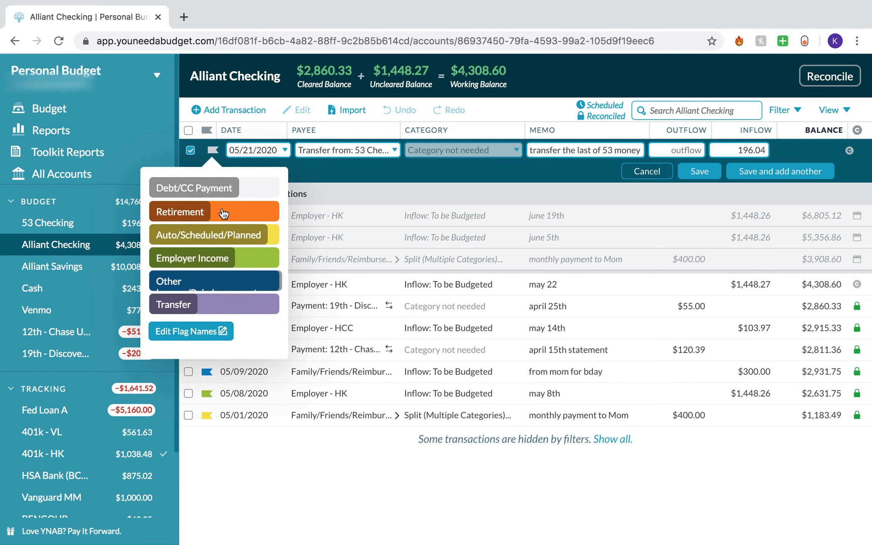
pyautogui.click(211, 305)
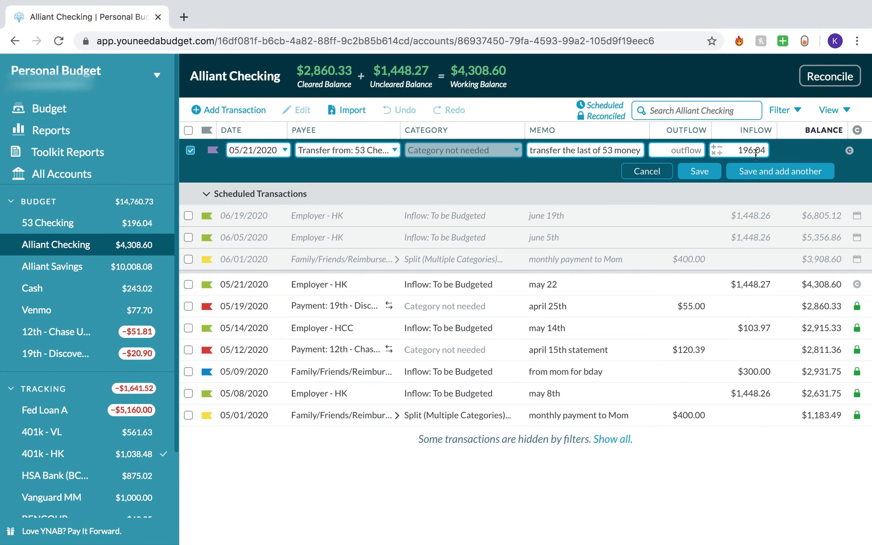
pyautogui.click(708, 177)
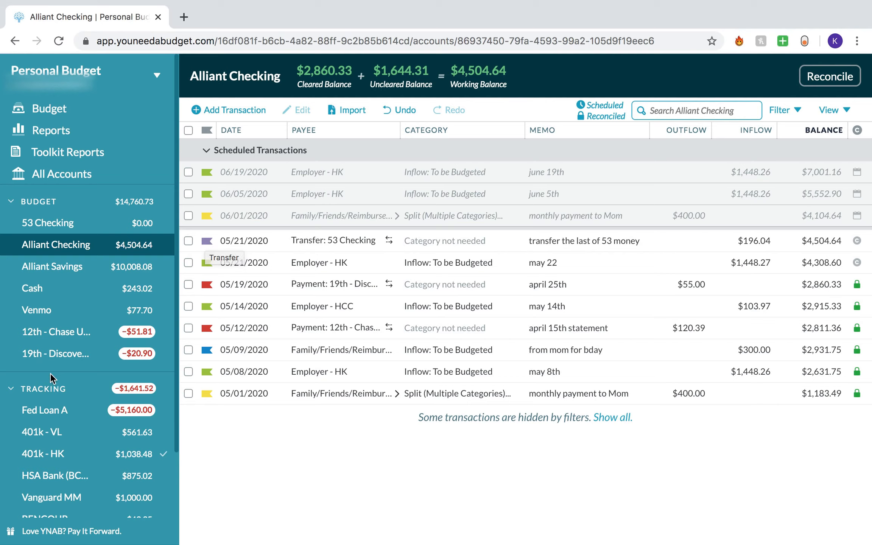
# Step: Review the transactions and balance of the 12th - Chase Unlimited credit card account
pyautogui.scroll(-3, 49, 373)
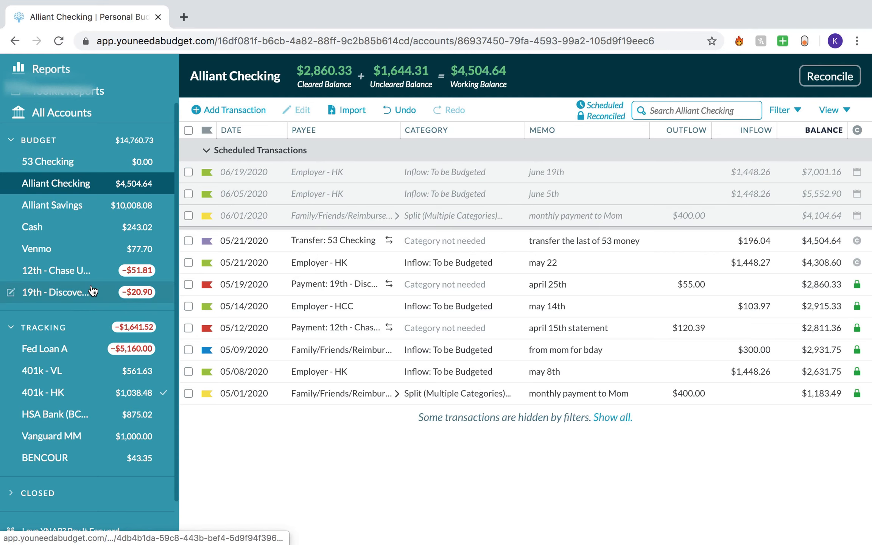
pyautogui.click(92, 271)
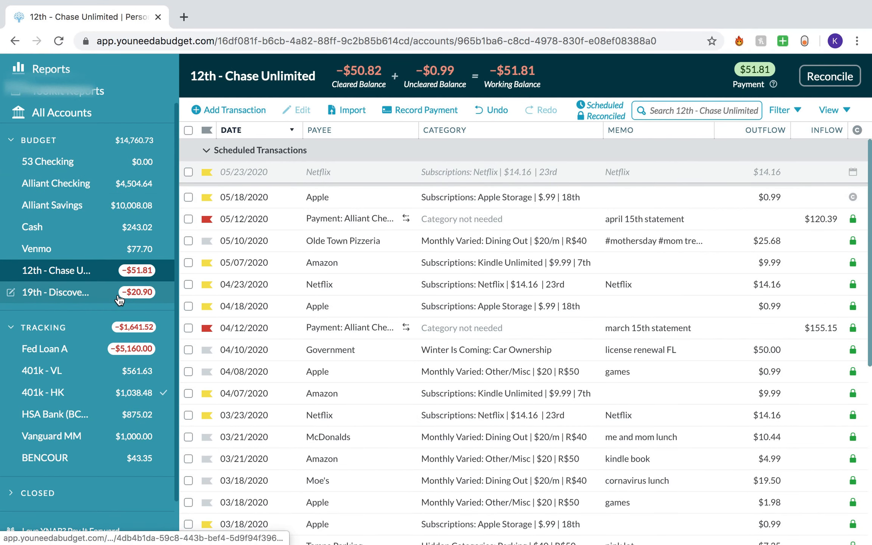
pyautogui.scroll(3, 117, 315)
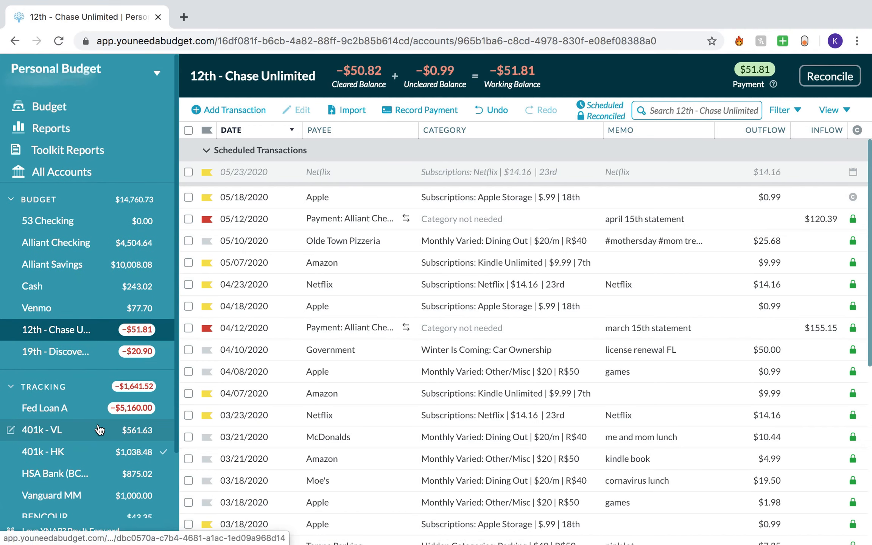
# Step: Record a 05/21/2020 My contribution inflow of $346.16 in 401k - HK with the memo "may 22nd / $2307.70/ 15%"
pyautogui.scroll(-1, 106, 435)
pyautogui.click(107, 435)
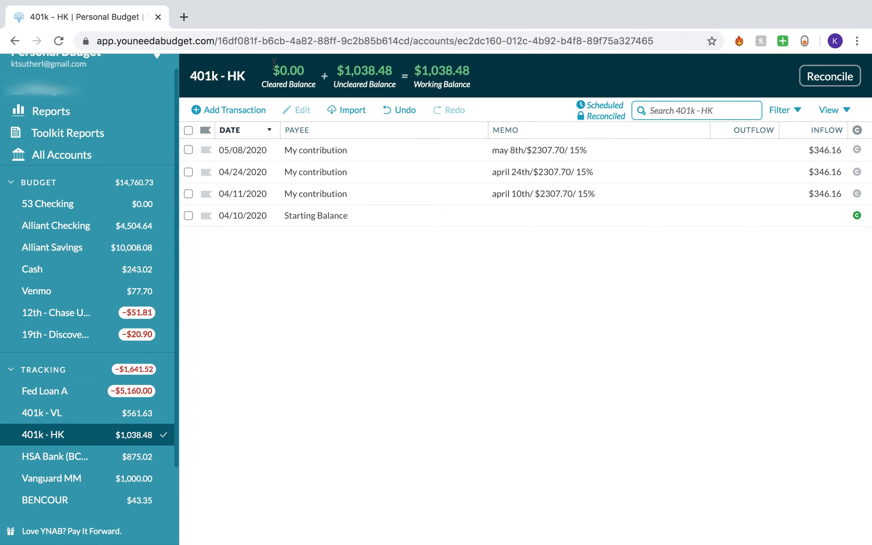
pyautogui.click(249, 111)
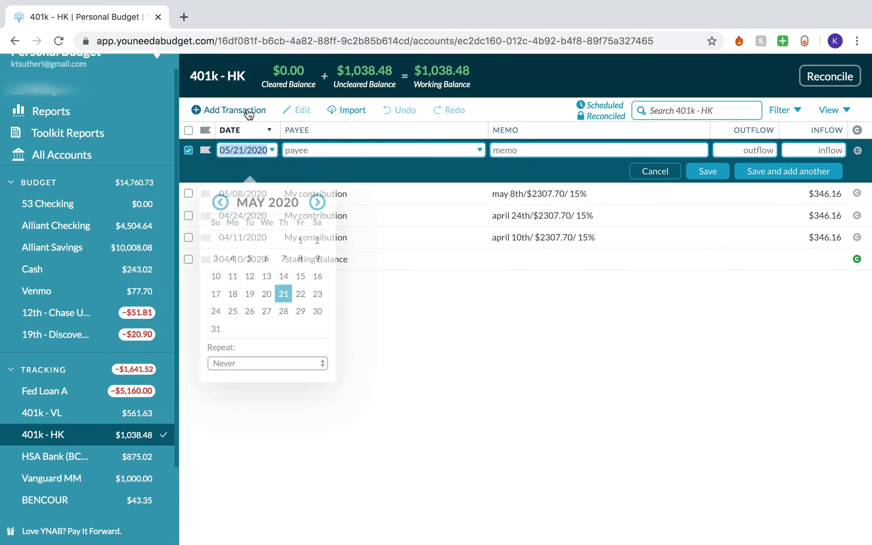
pyautogui.click(284, 294)
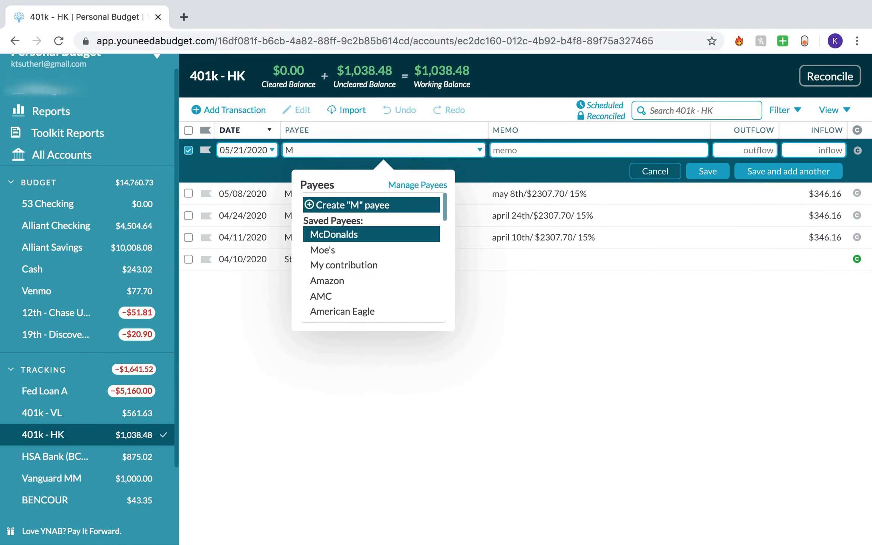
pyautogui.write('y')
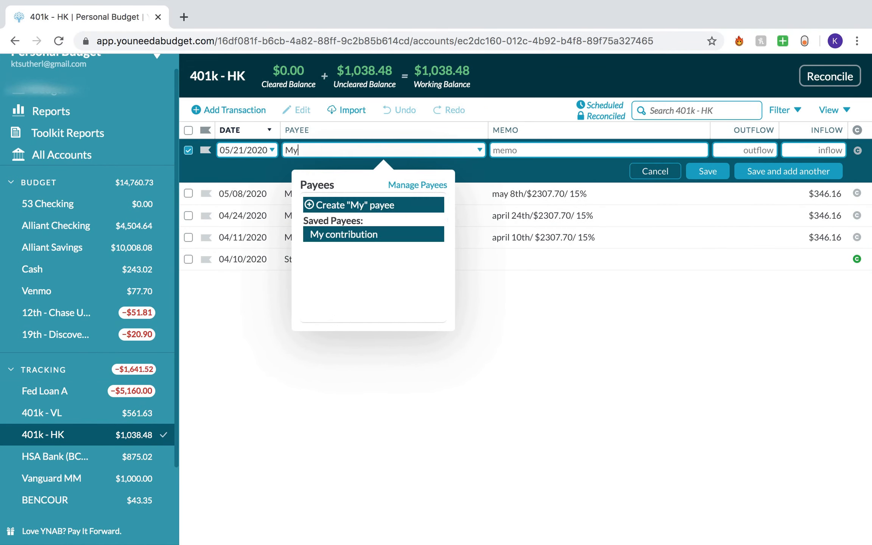
pyautogui.click(399, 234)
pyautogui.write('may')
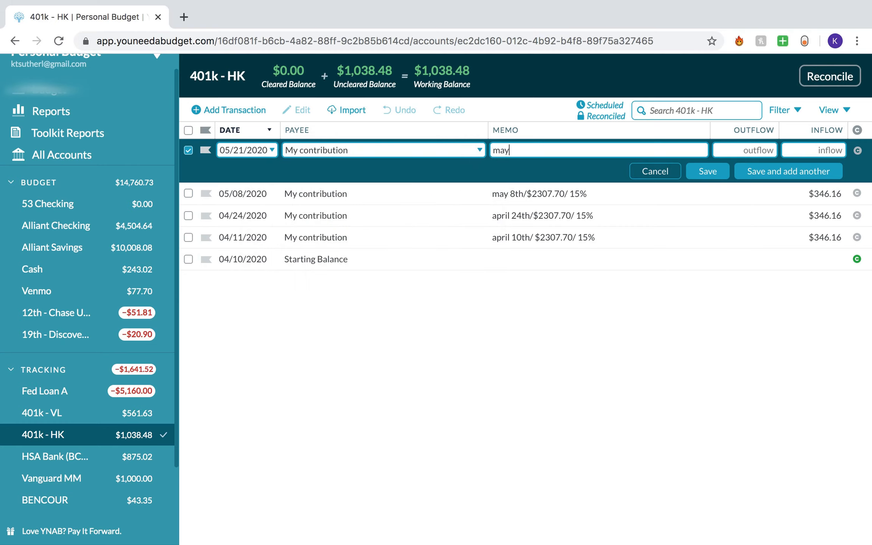
pyautogui.write(' 22nd / $2307.70/ 15%')
pyautogui.press('Tab')
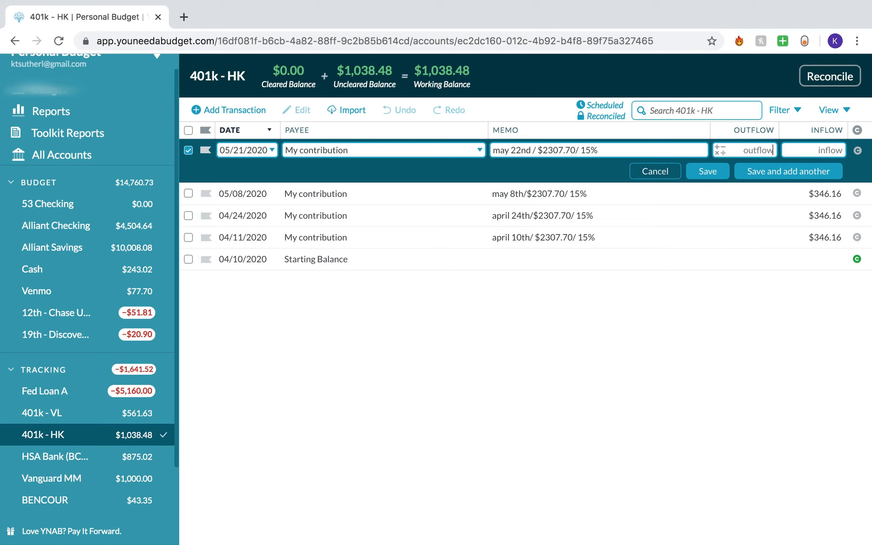
pyautogui.press('Tab')
pyautogui.write('346.16')
pyautogui.click(722, 173)
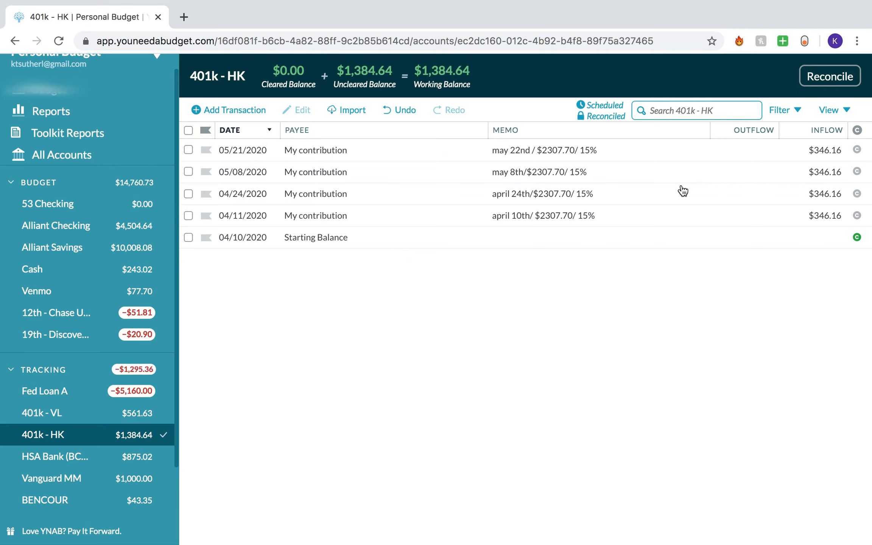
# Step: Compare the 401k - HK account with the contribution history in the 401k - VL account
pyautogui.scroll(1, 163, 413)
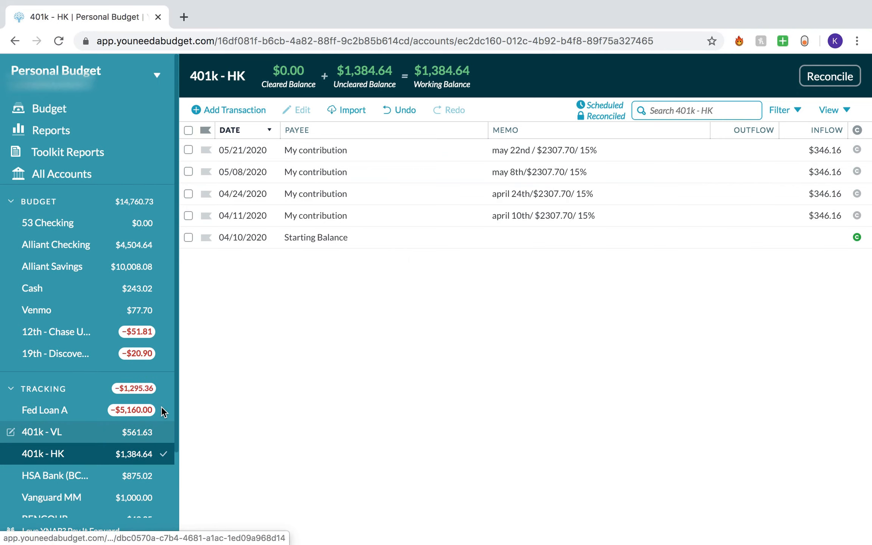
pyautogui.moveTo(166, 453)
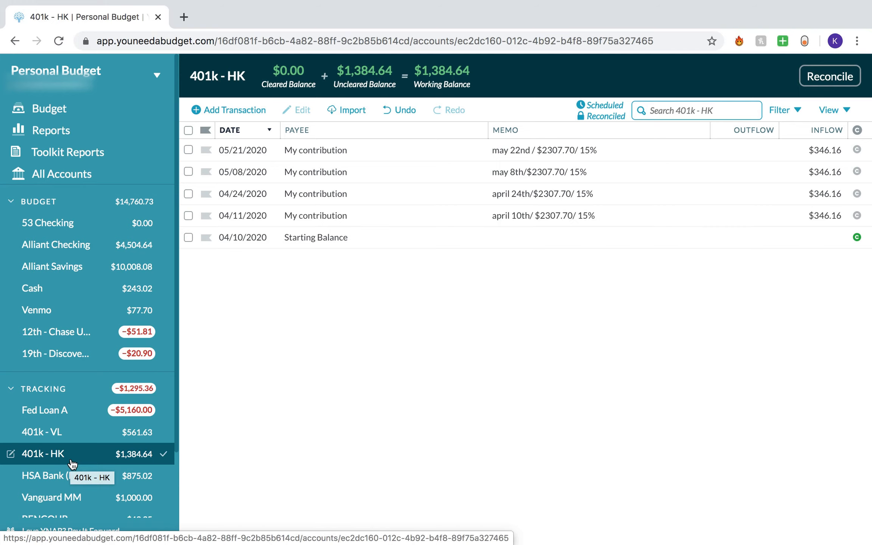
pyautogui.click(55, 439)
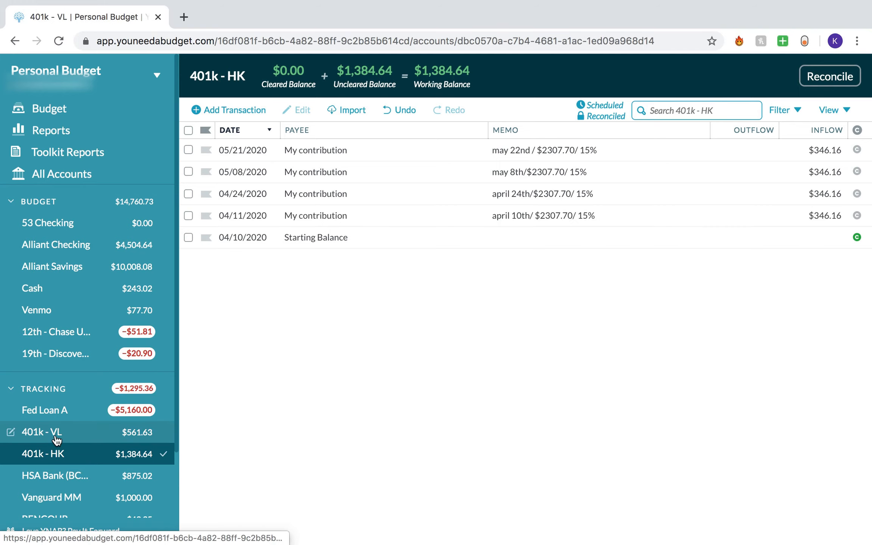
pyautogui.click(123, 458)
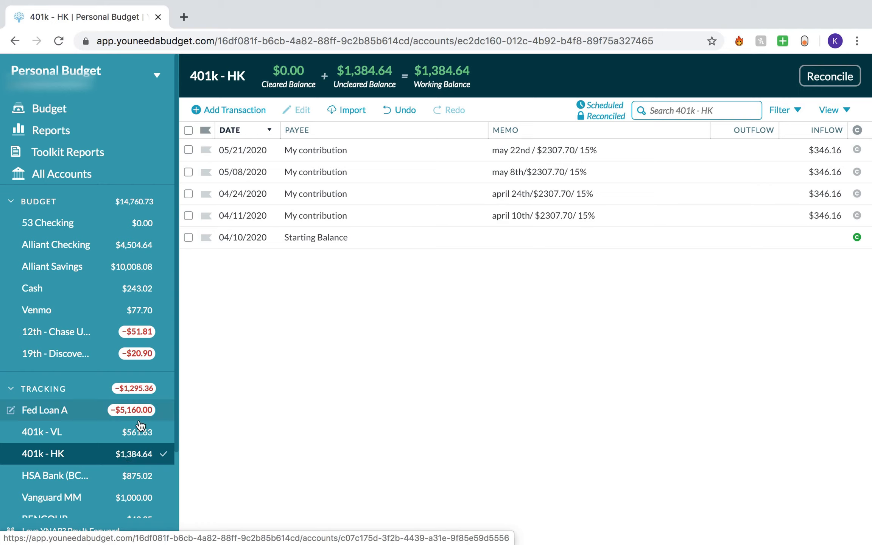
pyautogui.click(81, 435)
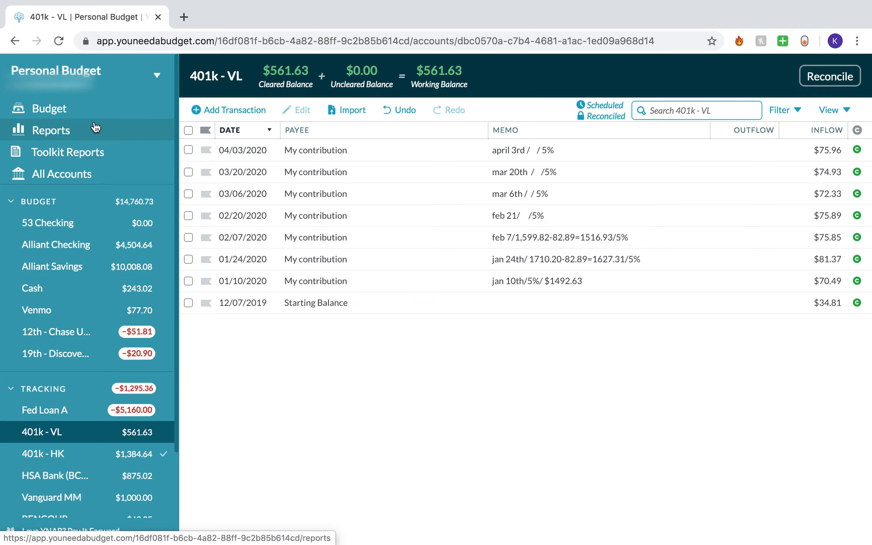
# Step: Review the May 21 paycheck entry in Alliant Checking, selecting it briefly and deselecting it
pyautogui.click(111, 250)
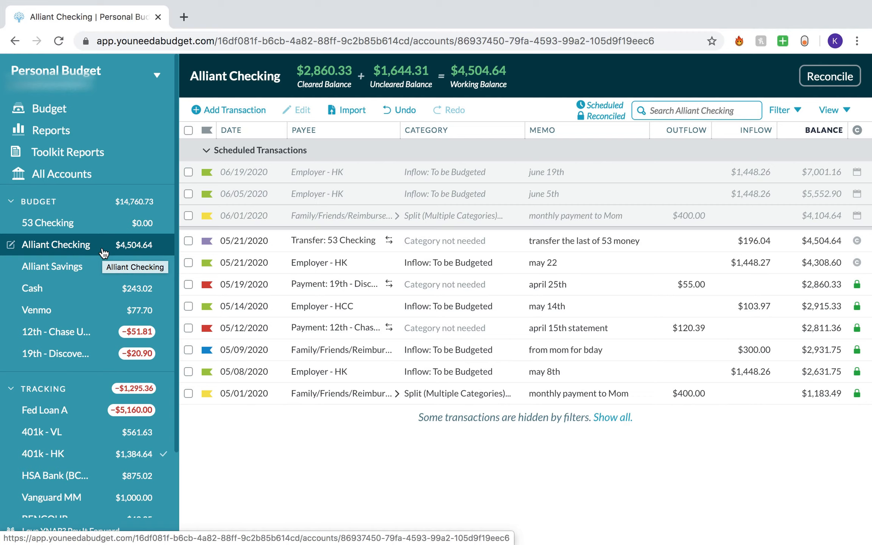
pyautogui.click(189, 262)
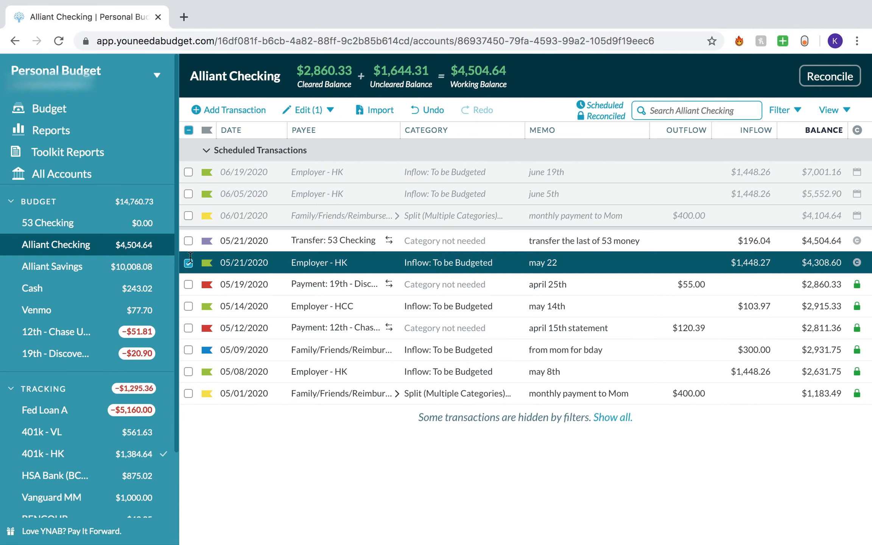
pyautogui.click(189, 263)
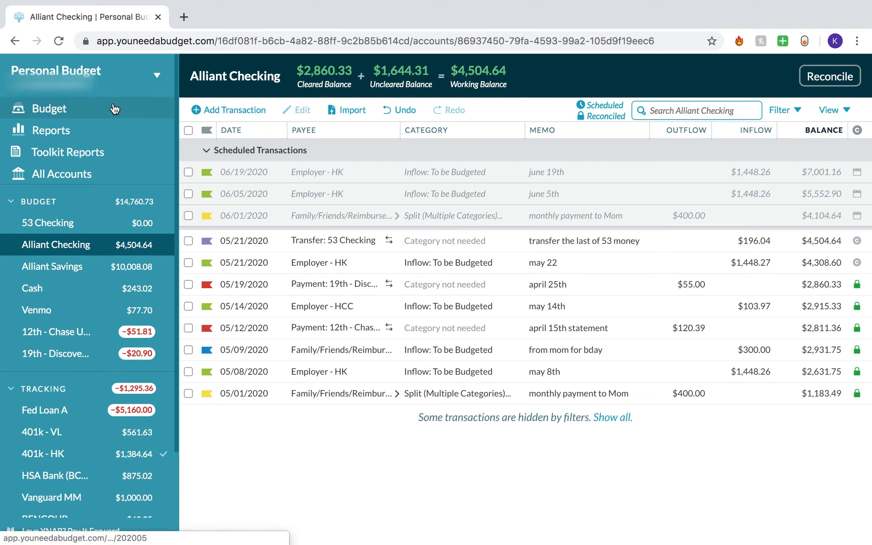
# Step: Examine combined May 2020 totals for A Lannister Always Pays, Wish Farm, Savings/Holdings and Winter Is Coming by selecting these groups, and compare them with July 2020
pyautogui.click(48, 109)
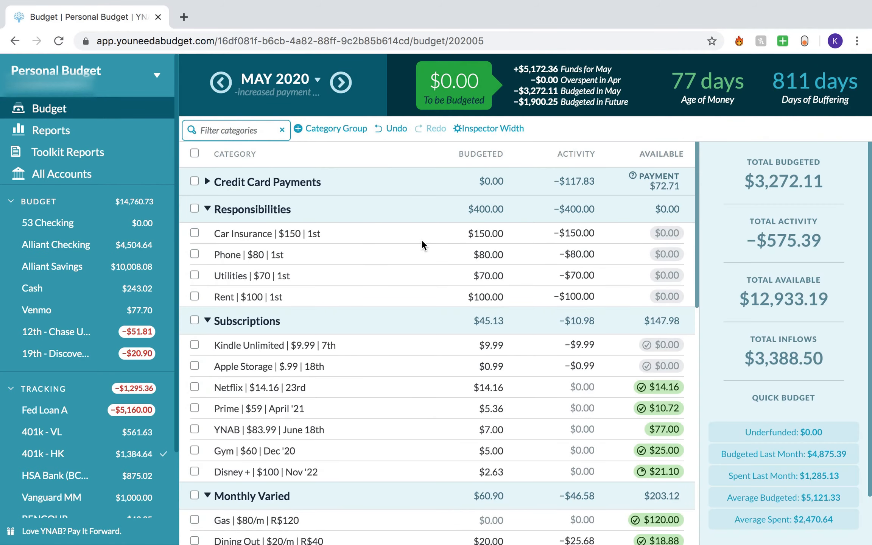
pyautogui.scroll(-15, 421, 240)
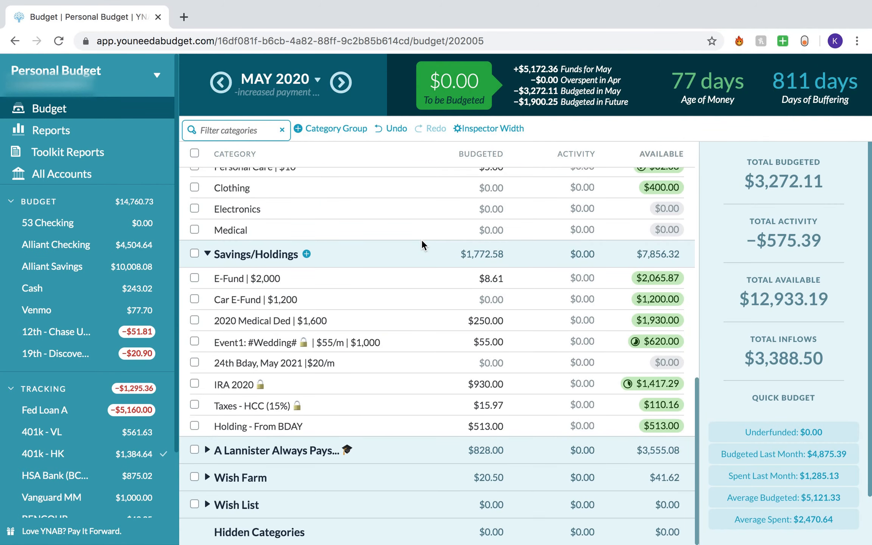
pyautogui.click(194, 450)
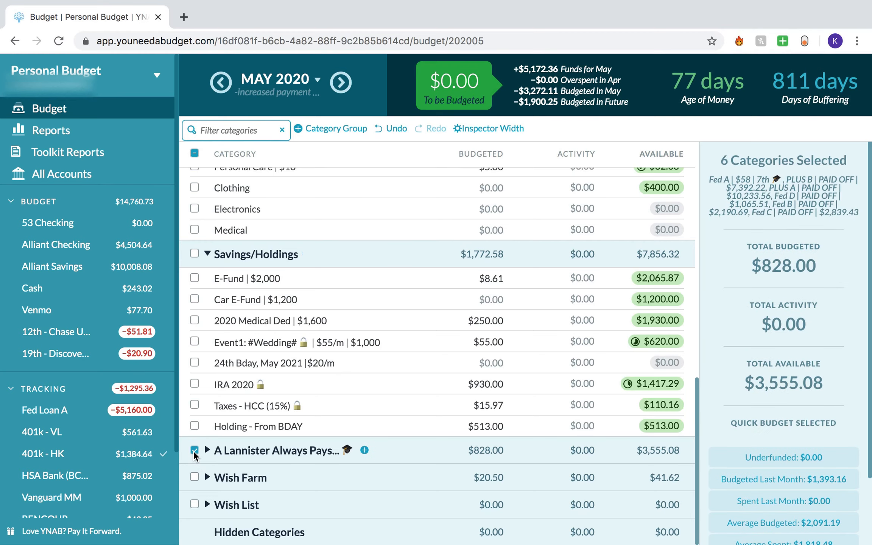
pyautogui.click(196, 478)
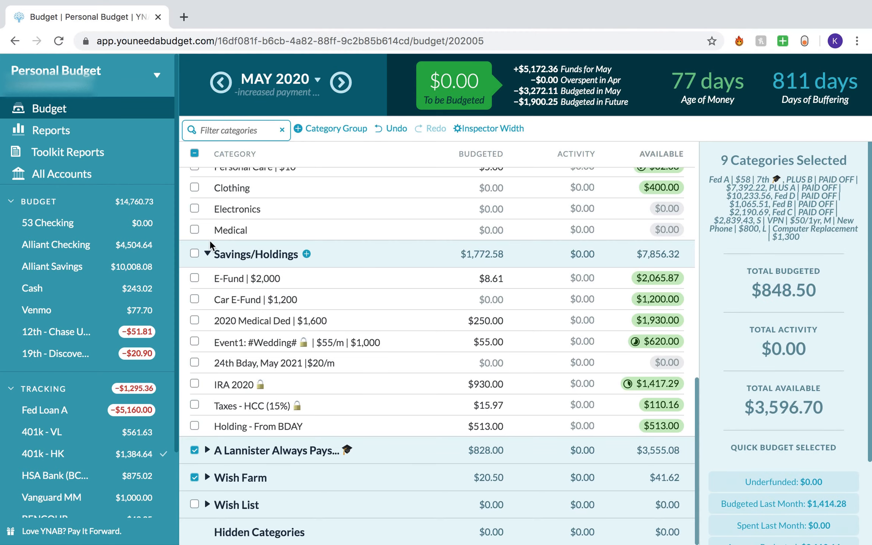
pyautogui.click(194, 253)
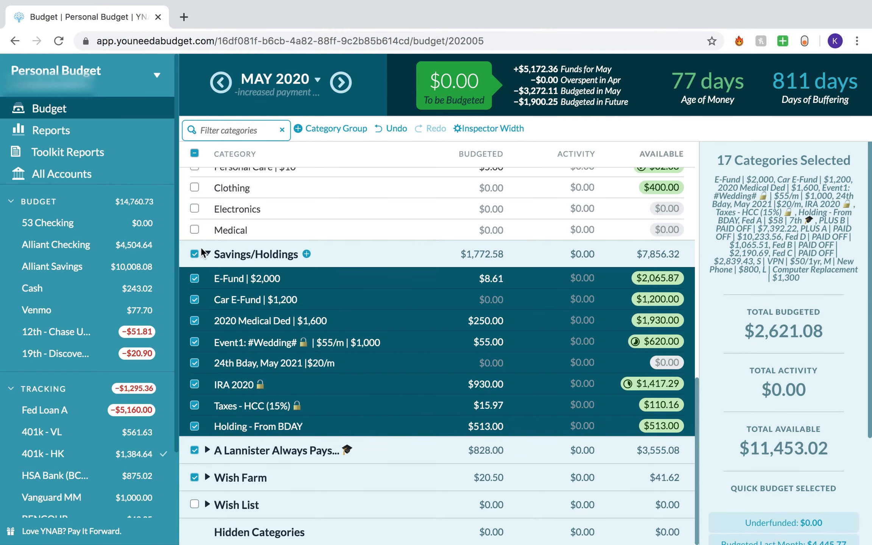
pyautogui.scroll(4, 199, 227)
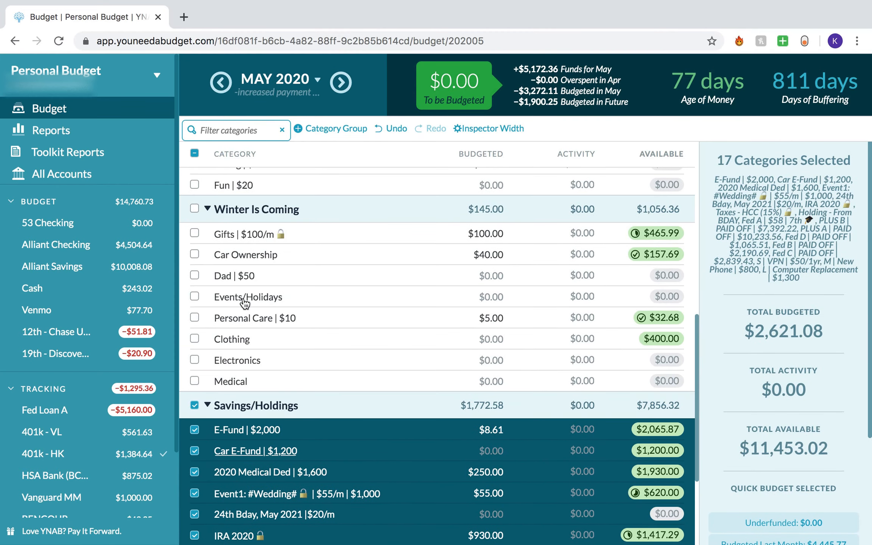
pyautogui.click(195, 209)
pyautogui.scroll(-1, 337, 268)
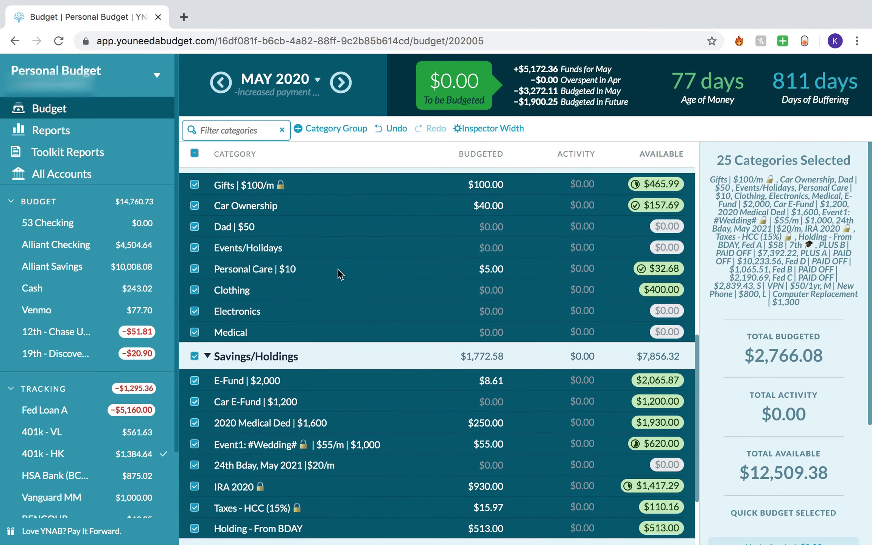
pyautogui.click(345, 82)
pyautogui.click(346, 82)
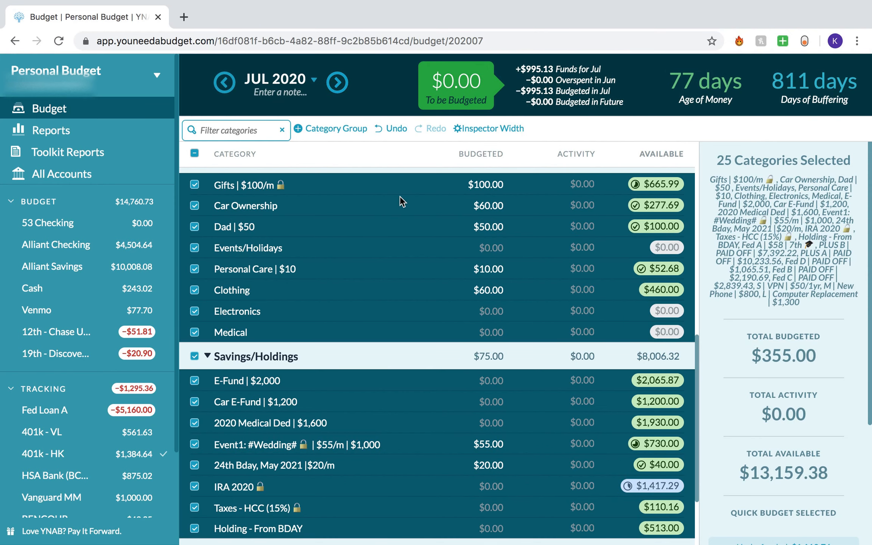
# Step: Review the selected July 2020 savings categories from Winter Is Coming through Wish Farm and highlight their combined total available
pyautogui.scroll(1, 400, 196)
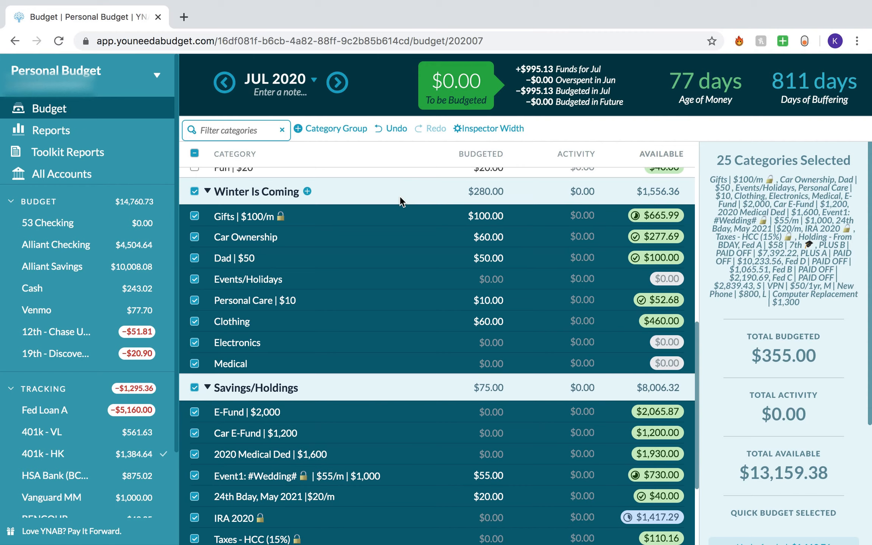
pyautogui.click(459, 299)
pyautogui.scroll(-3, 460, 298)
pyautogui.scroll(-2, 460, 299)
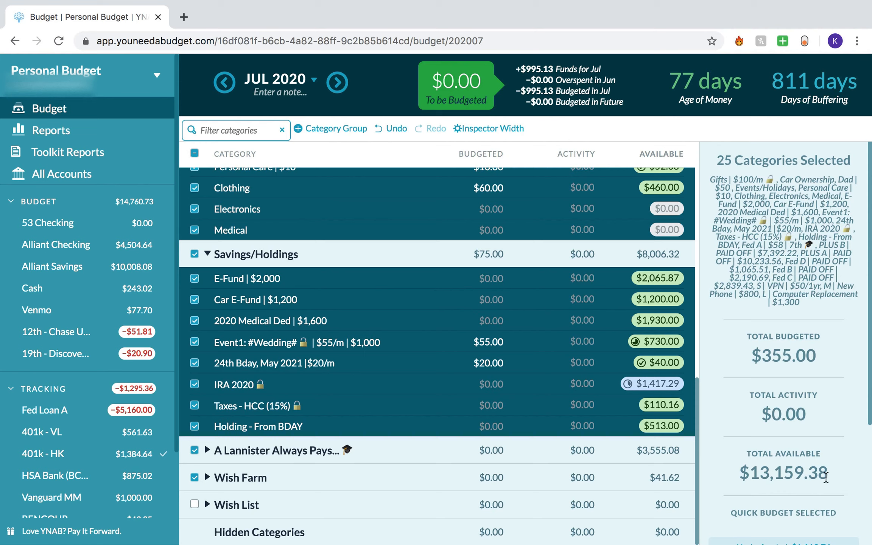
pyautogui.moveTo(826, 476); pyautogui.dragTo(751, 476)
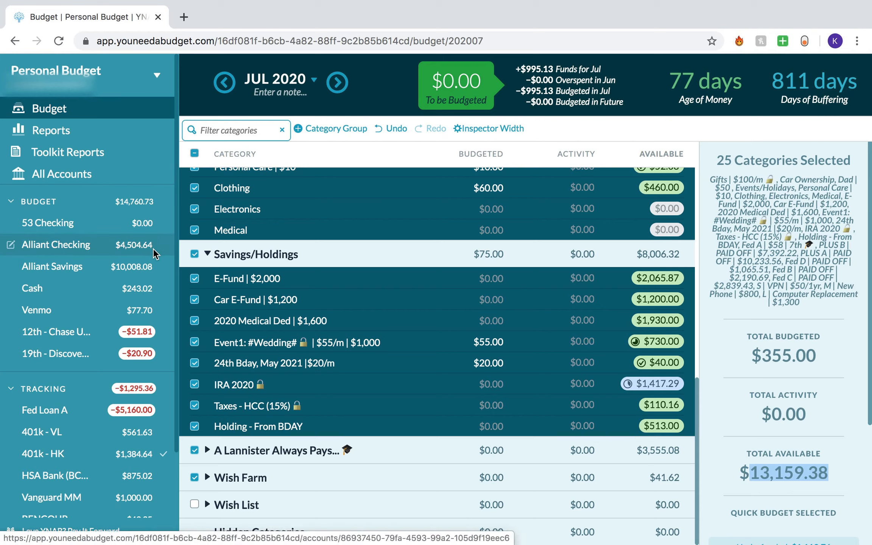
# Step: Clear the category selection and review the July 2020 Winter Is Coming and Savings/Holdings groups
pyautogui.click(194, 153)
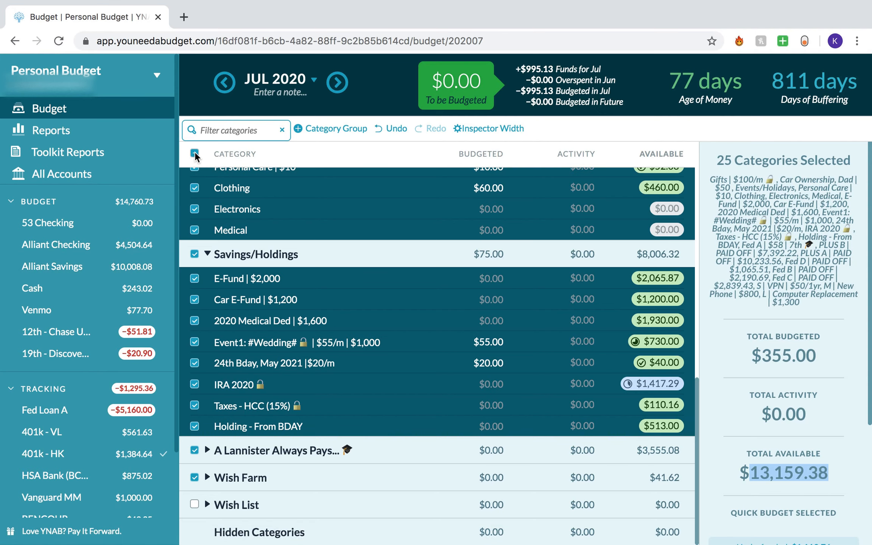
pyautogui.scroll(4, 257, 352)
pyautogui.scroll(2, 257, 350)
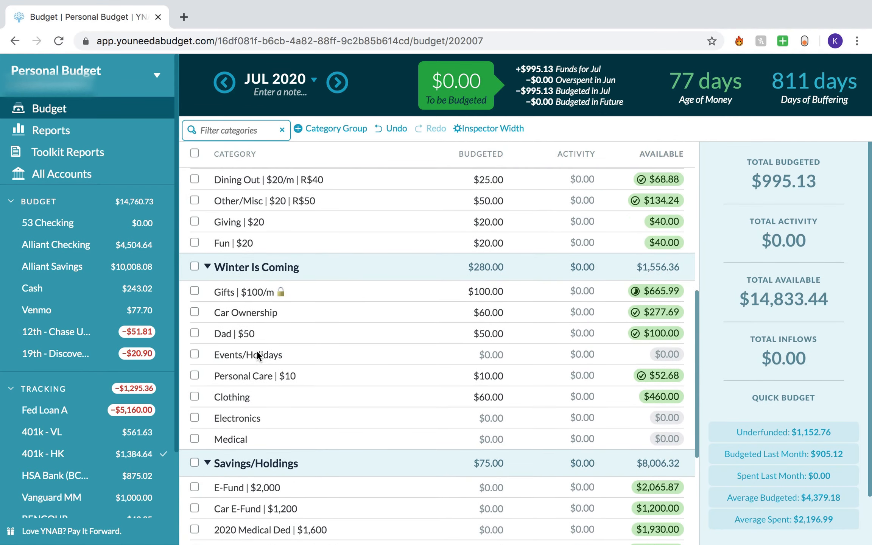
pyautogui.scroll(-6, 257, 350)
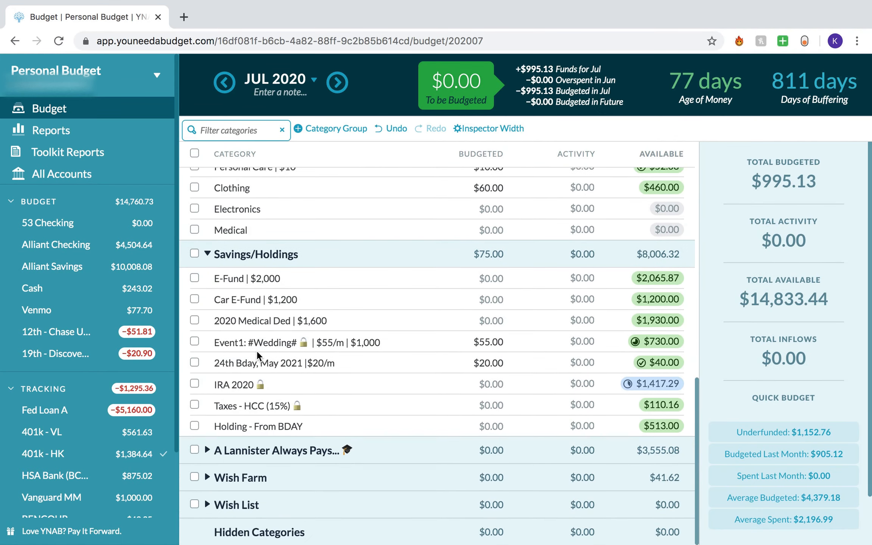
# Step: Return to the May 2020 budget and review its Winter Is Coming and Savings/Holdings groups and the 401k - HK connection status
pyautogui.click(314, 79)
pyautogui.click(239, 187)
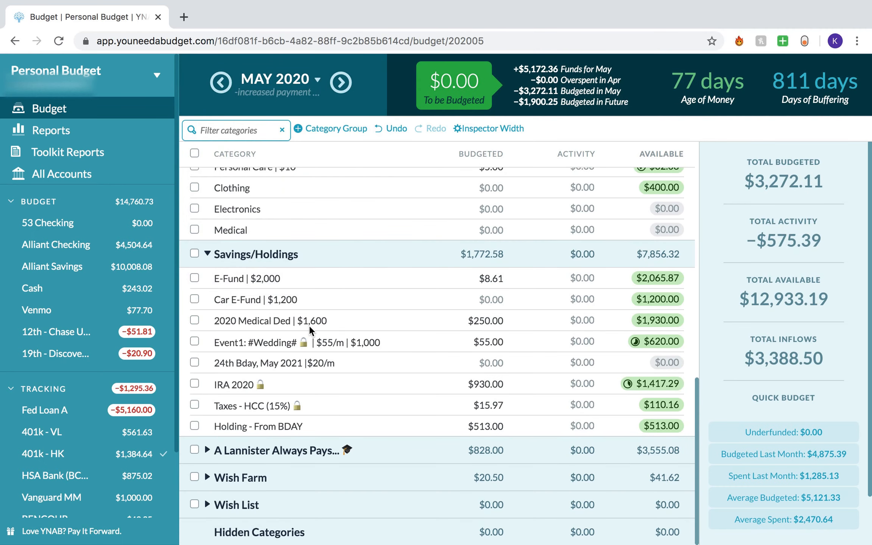
pyautogui.scroll(5, 308, 325)
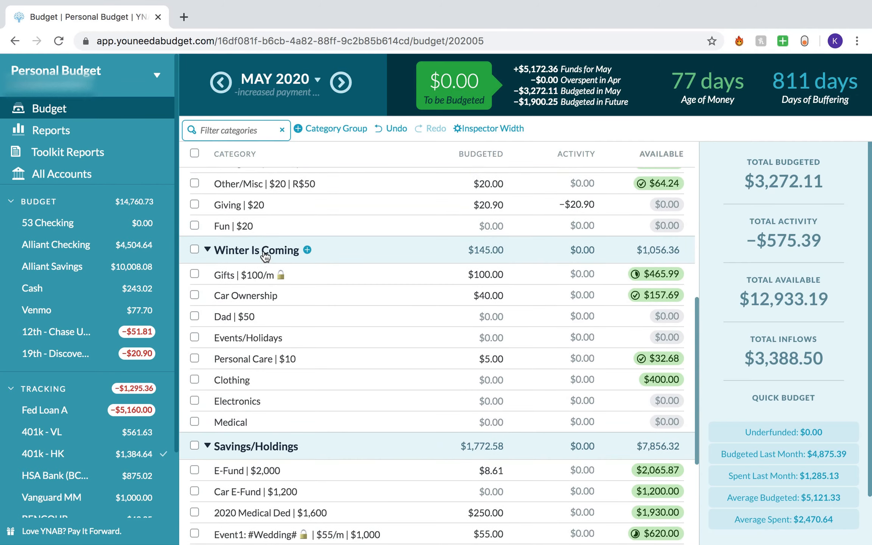
pyautogui.scroll(-5, 265, 256)
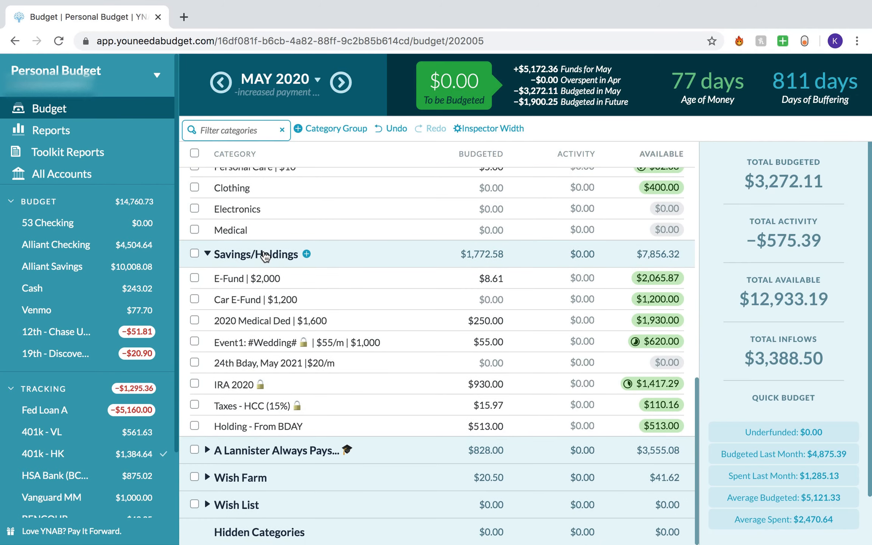
pyautogui.scroll(-1, 143, 352)
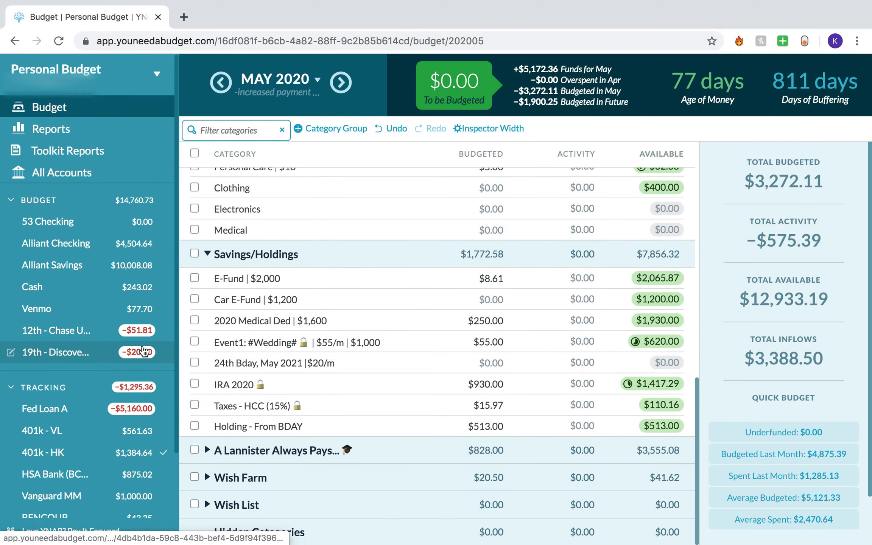
pyautogui.moveTo(159, 455)
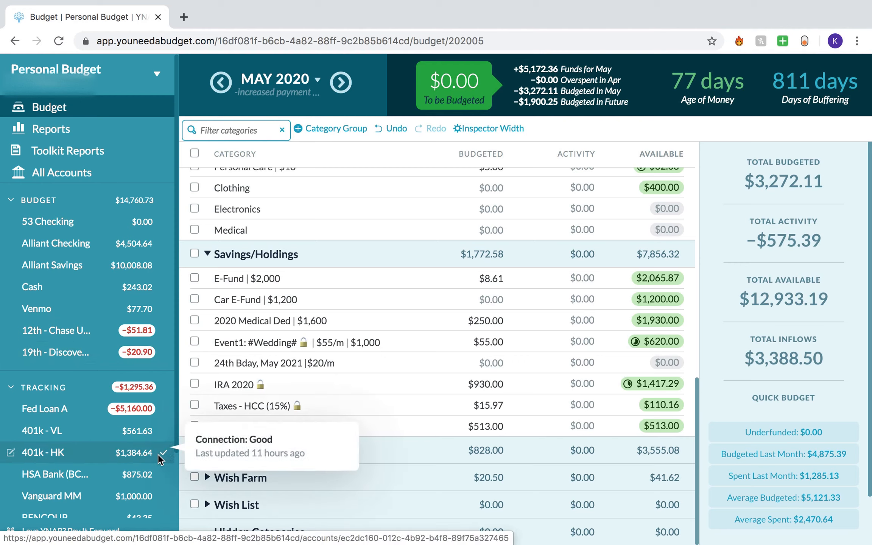